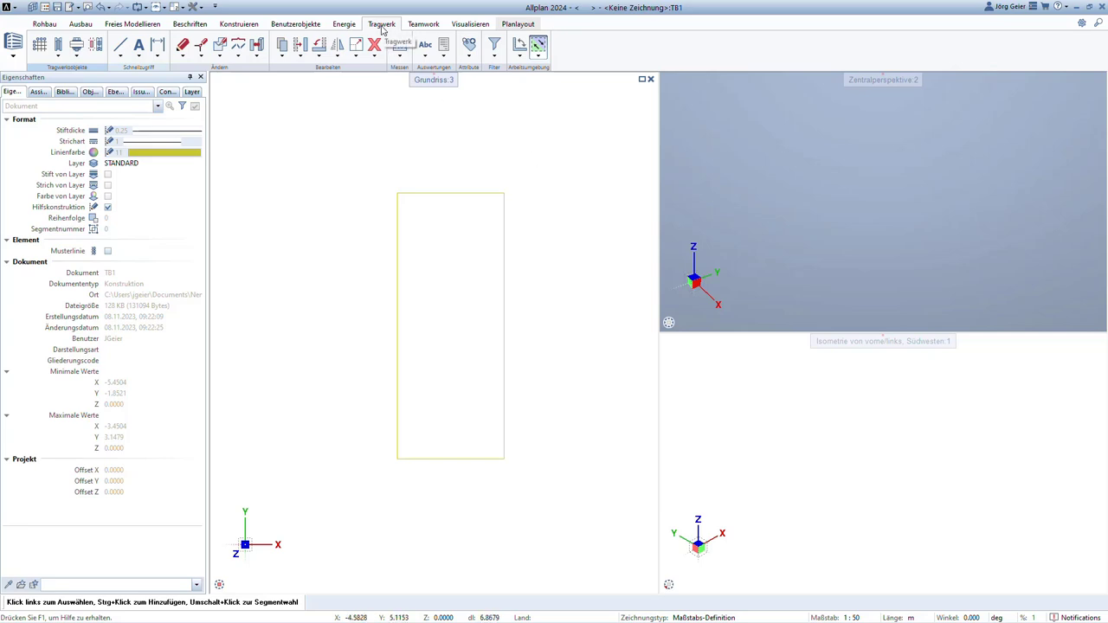
Step: Switch to the structural beam tool and pick the HEB 200 profile from the library
{"action": "left_click", "coordinate": [58, 57]}
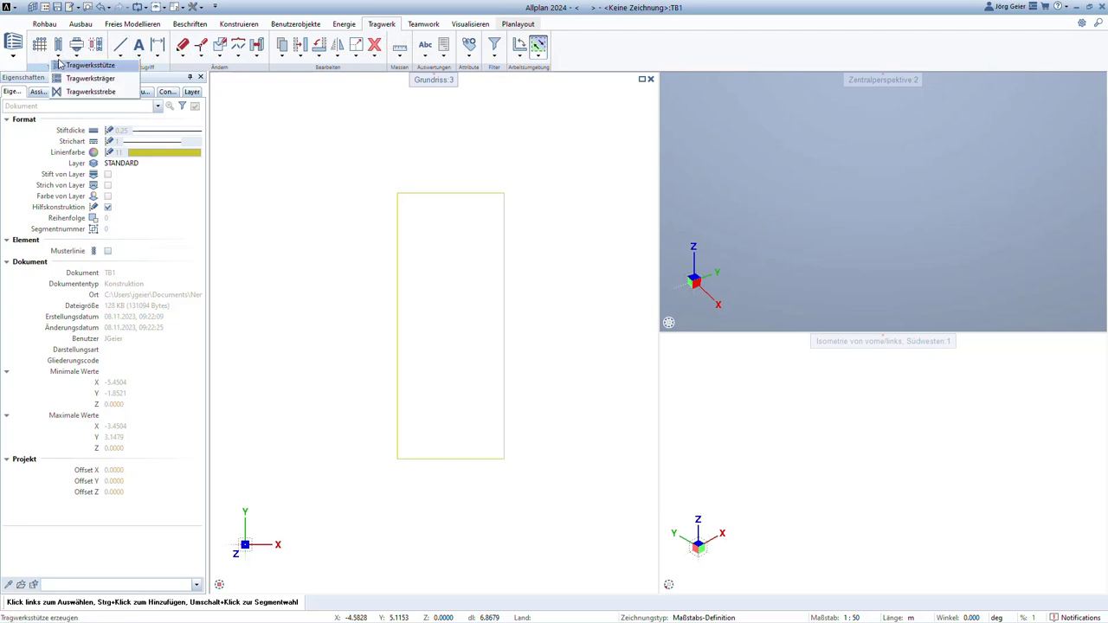
{"action": "left_click", "coordinate": [78, 64]}
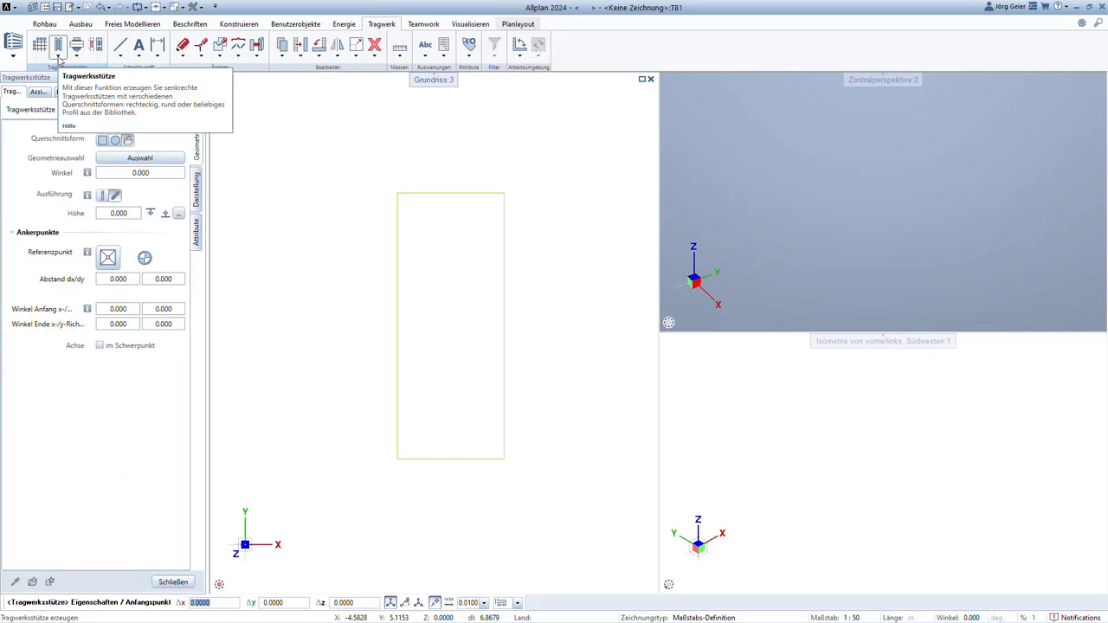
{"action": "left_click", "coordinate": [59, 57]}
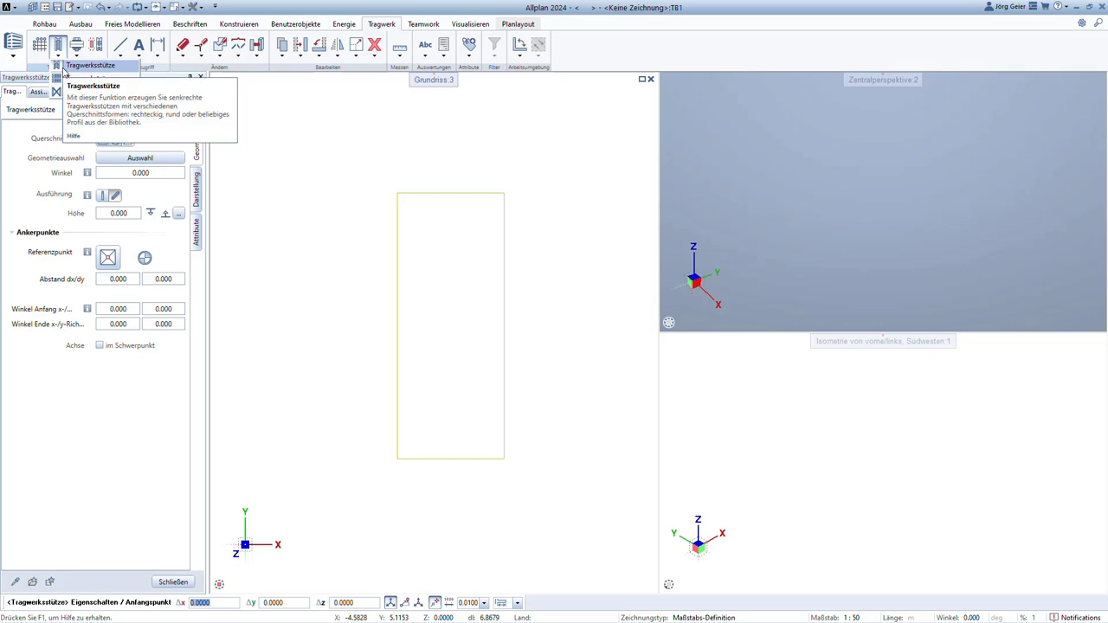
{"action": "left_click", "coordinate": [57, 78]}
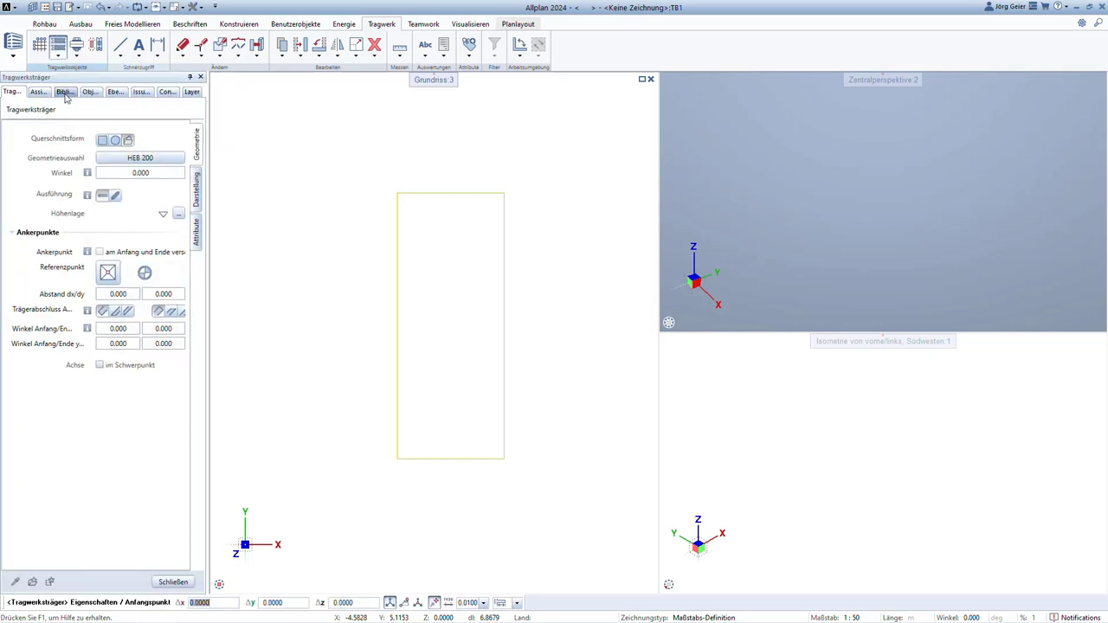
{"action": "left_click", "coordinate": [131, 160]}
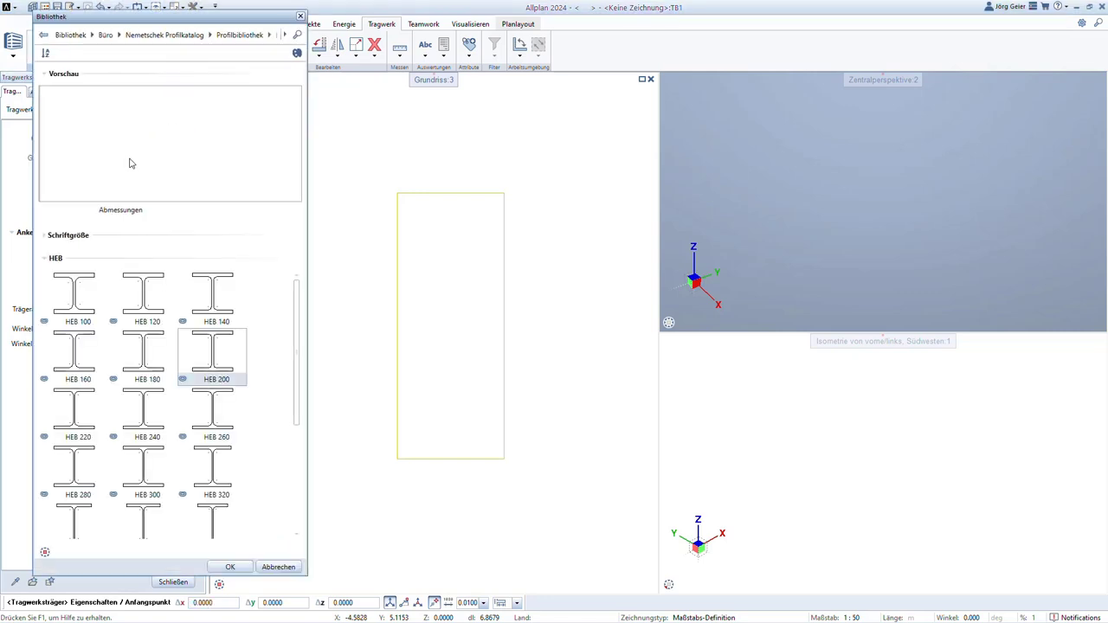
{"action": "double_click", "coordinate": [218, 357]}
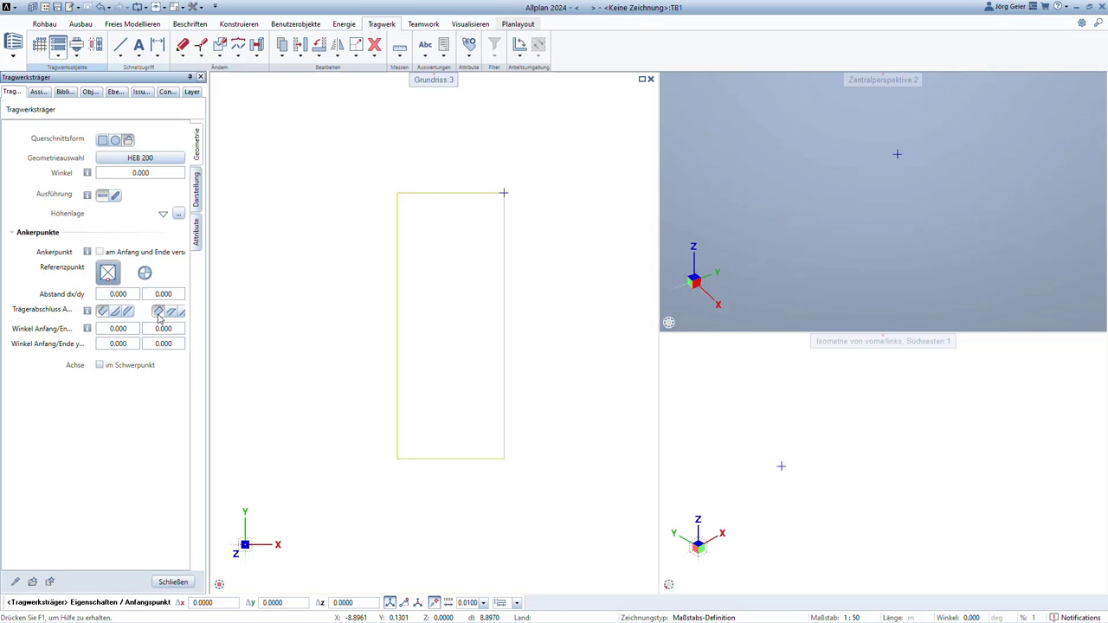
Step: Keep the default height and draw the HEB 200 beam from the rectangle's top-left to bottom-left corner
{"action": "left_click", "coordinate": [178, 215]}
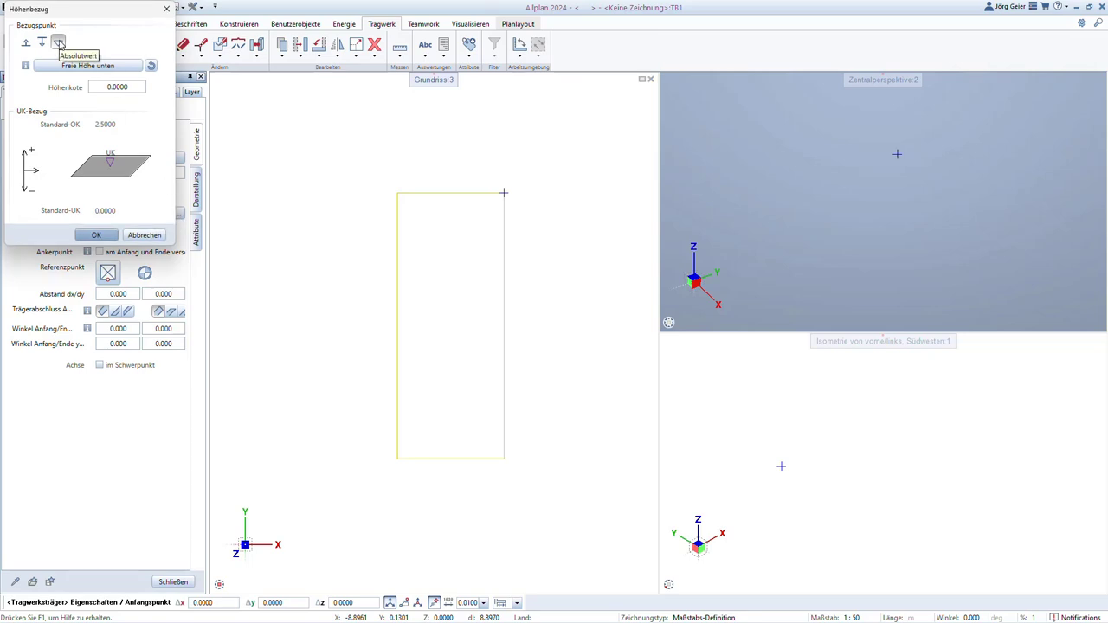
{"action": "left_click", "coordinate": [96, 235]}
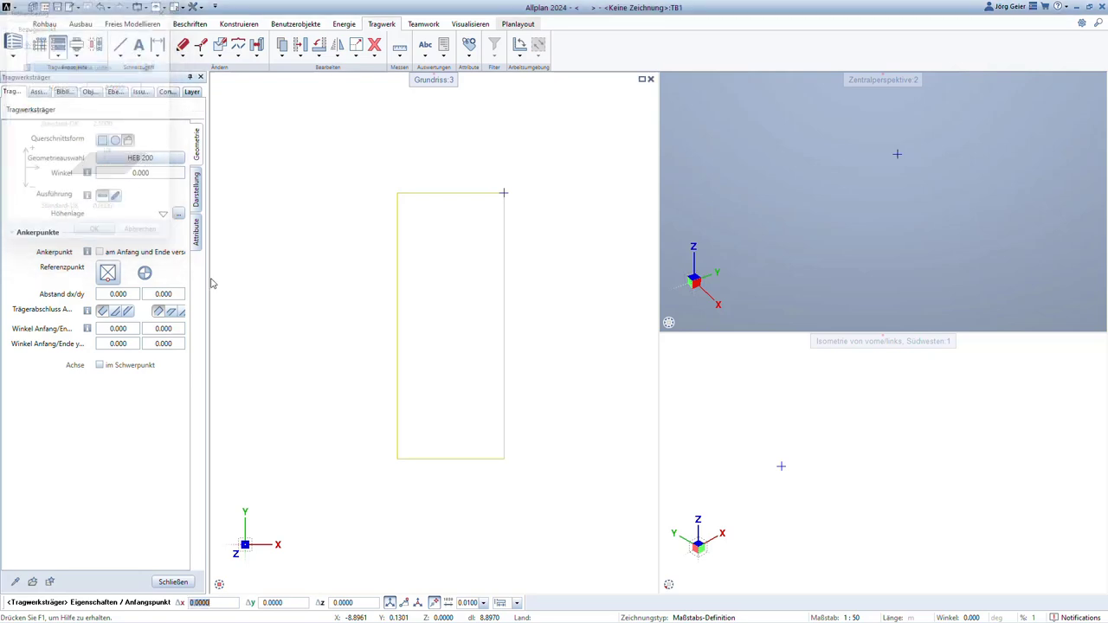
{"action": "left_click", "coordinate": [384, 190]}
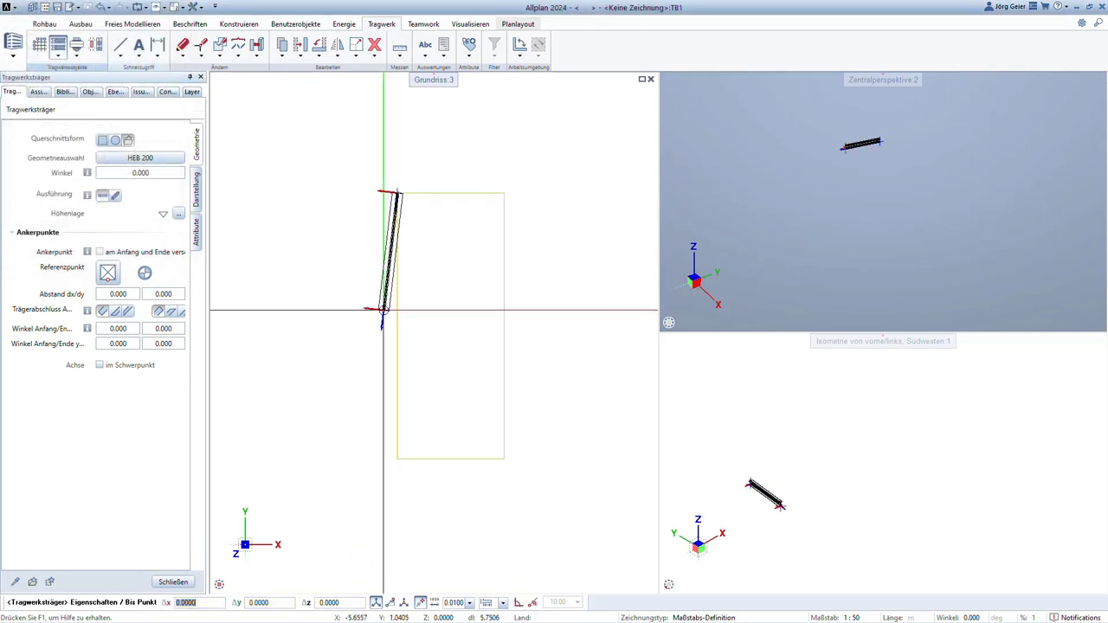
{"action": "left_click", "coordinate": [397, 457]}
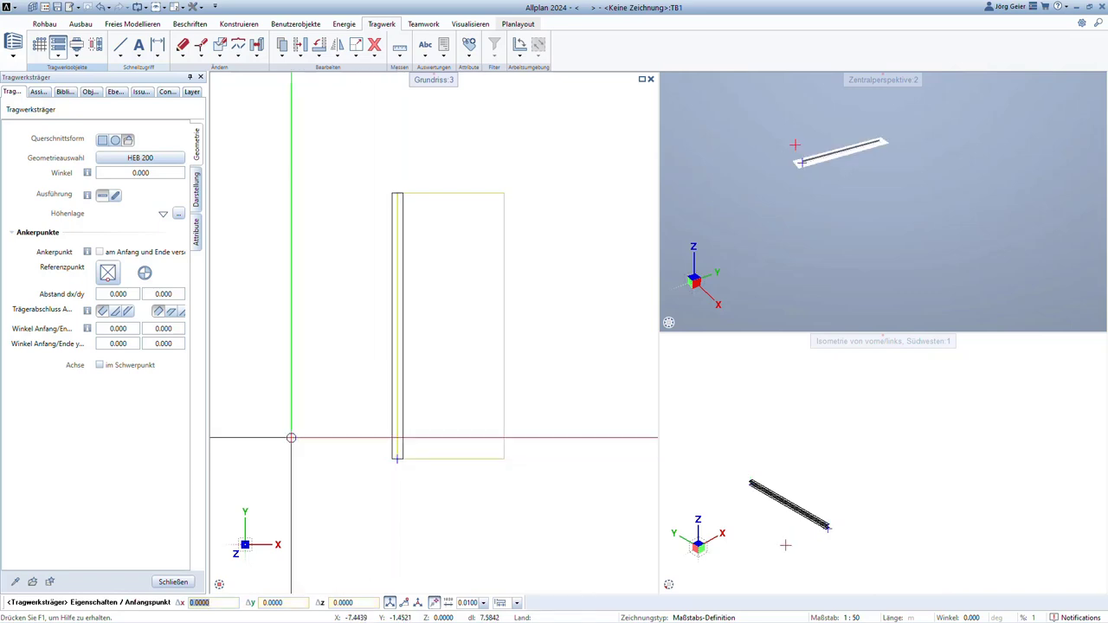
{"action": "left_click", "coordinate": [108, 271]}
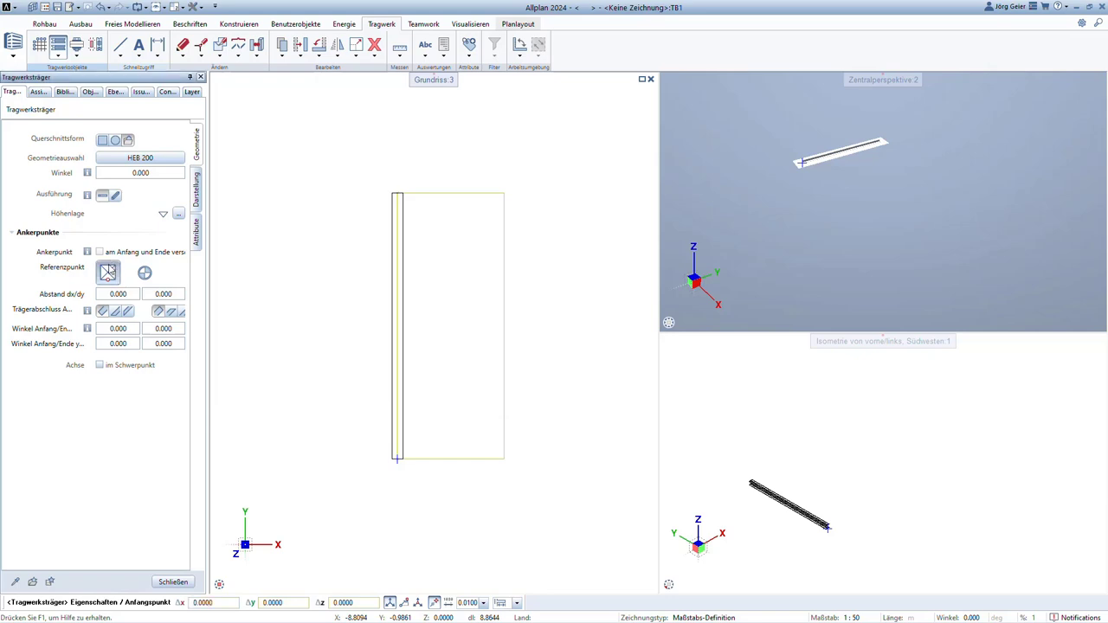
Step: Set an absolute height of 3 and draw the upper HEB 200 beam along the same left edge
{"action": "left_click", "coordinate": [179, 214]}
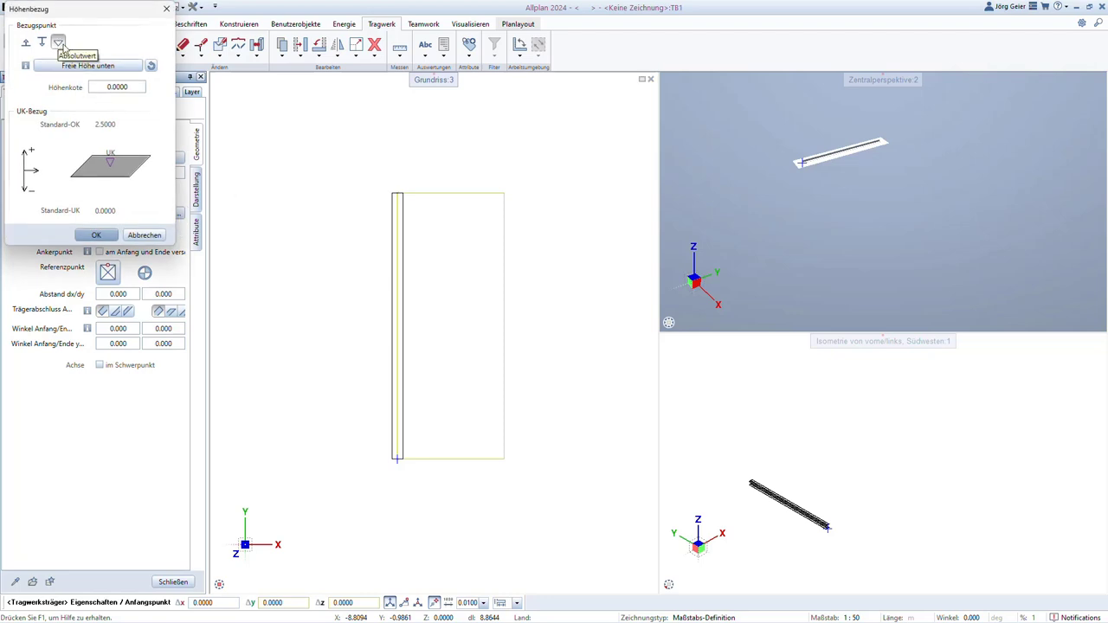
{"action": "left_click", "coordinate": [58, 42]}
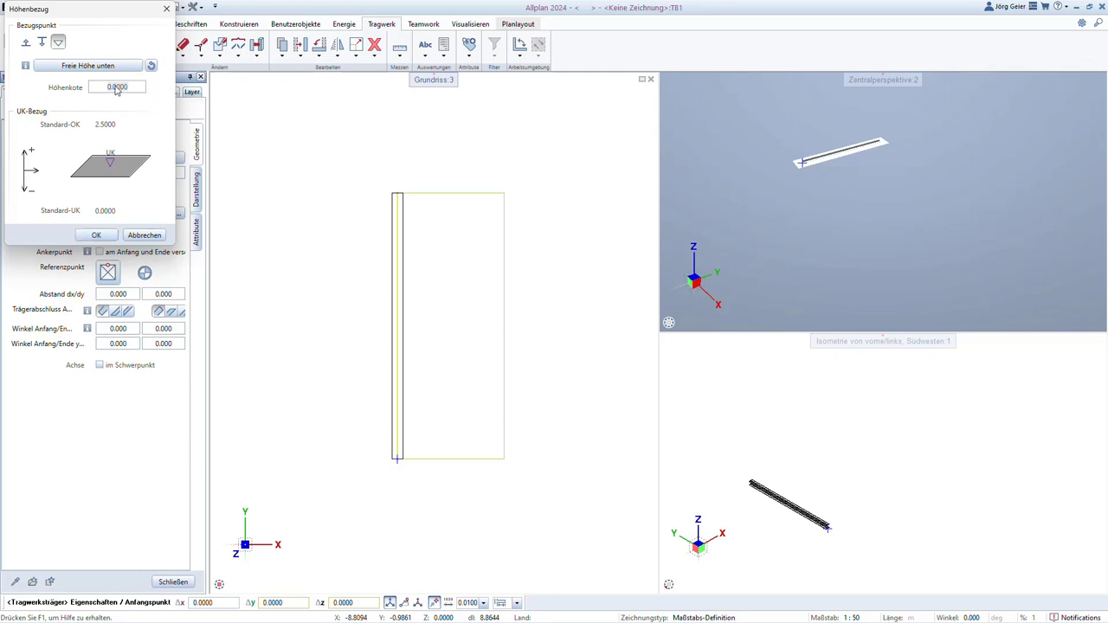
{"action": "type", "text": "3"}
{"action": "key", "text": "Tab"}
{"action": "left_click", "coordinate": [96, 234]}
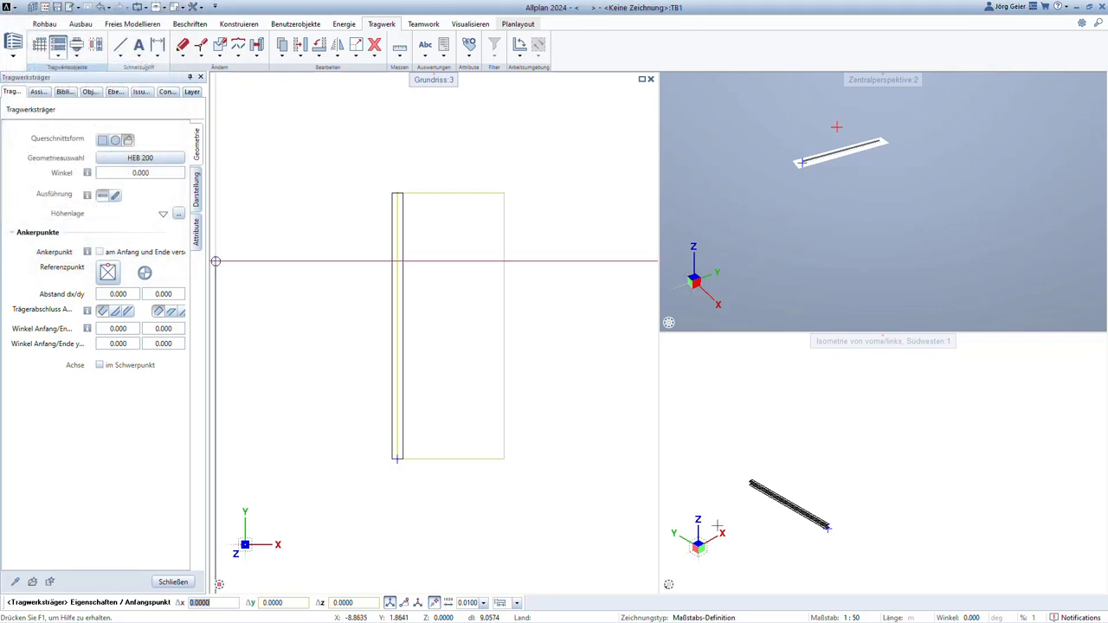
{"action": "left_click", "coordinate": [383, 182]}
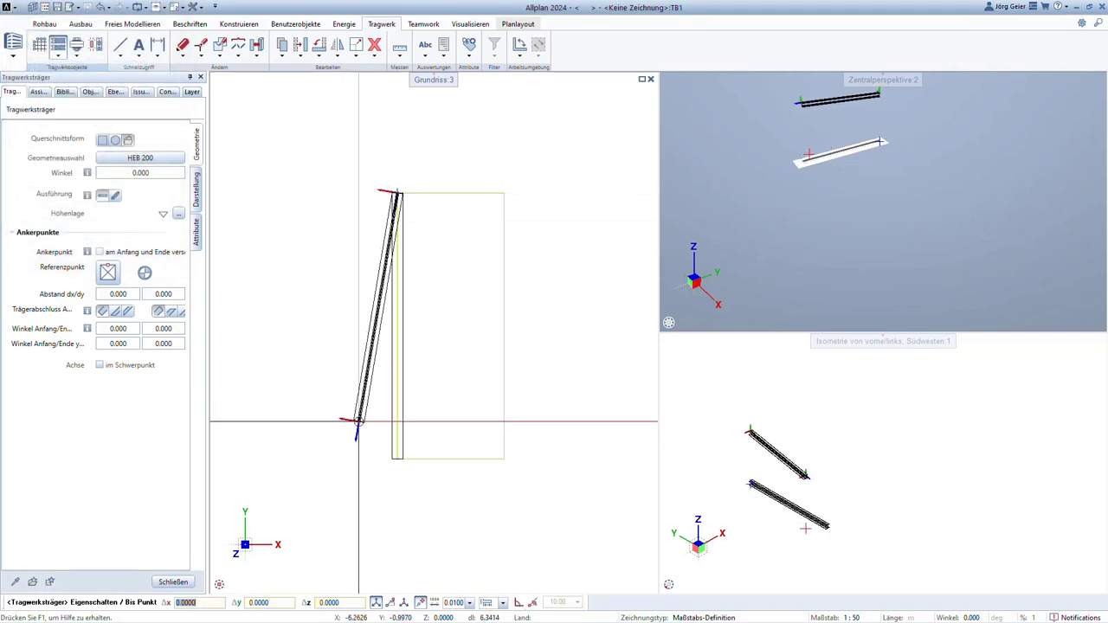
{"action": "left_click", "coordinate": [391, 456]}
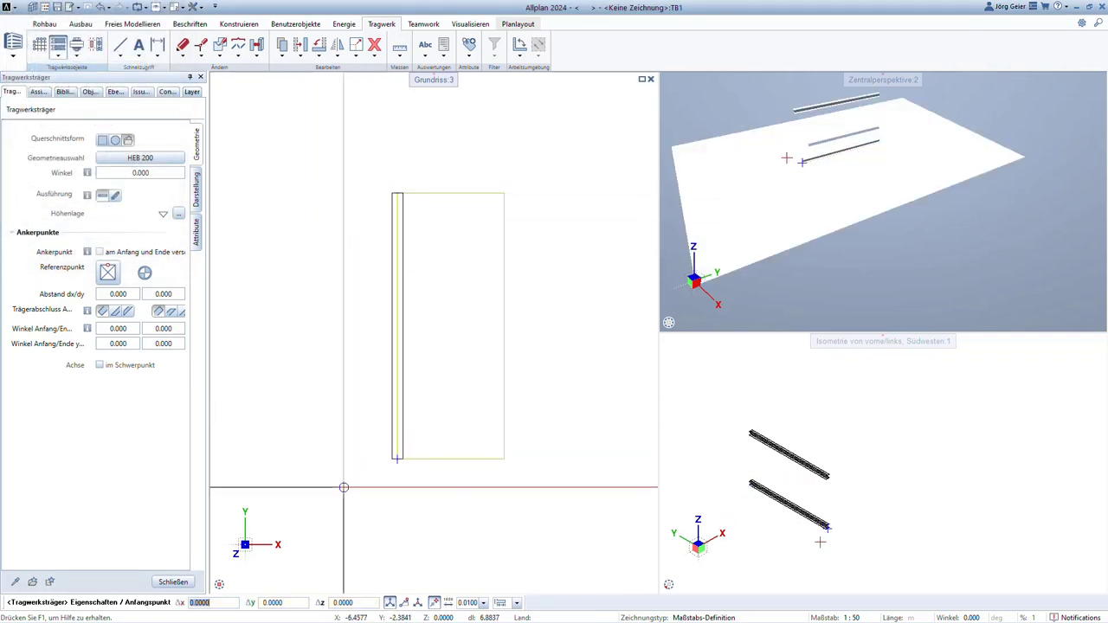
{"action": "key", "text": "Escape"}
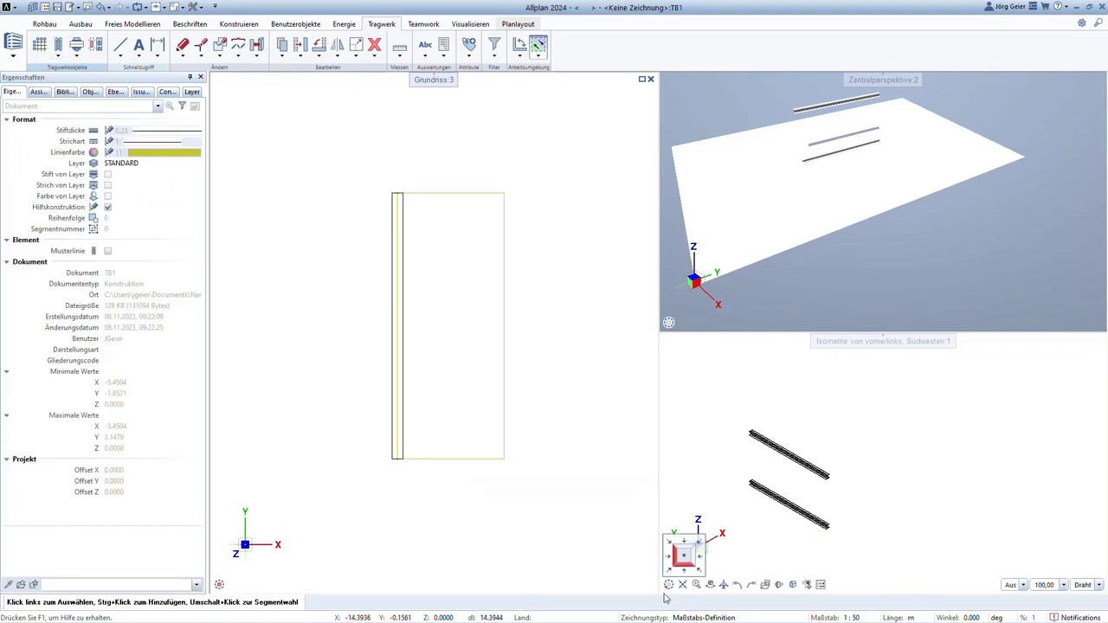
{"action": "mouse_move", "coordinate": [784, 502]}
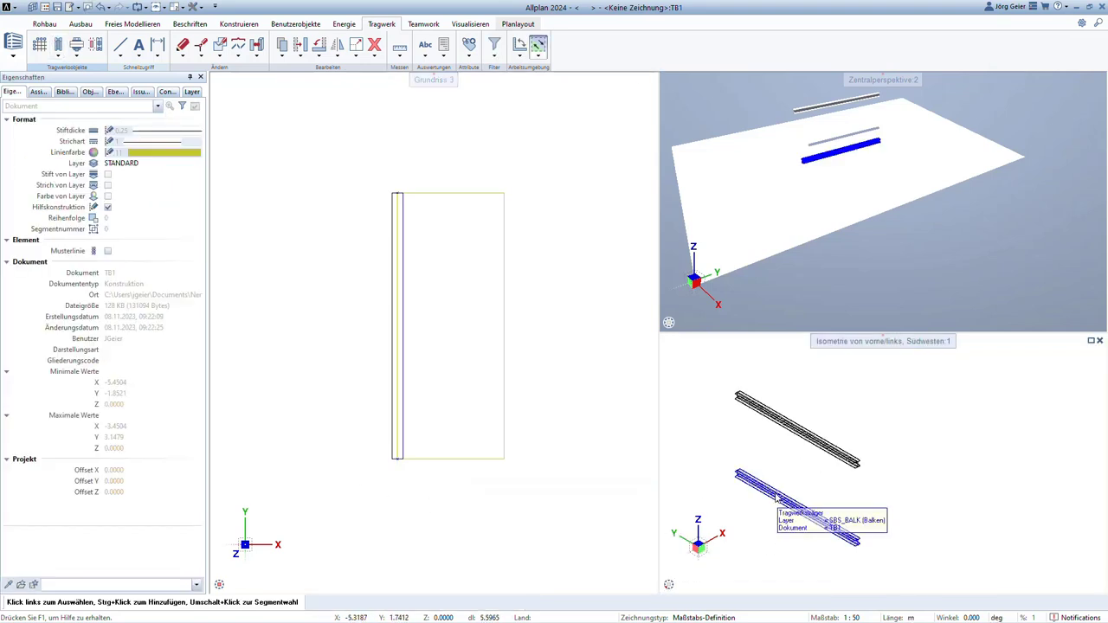
Step: Zoom and orbit the 3D viewports to inspect the two stacked beams
{"action": "scroll", "coordinate": [831, 511], "scroll_direction": "up", "scroll_amount": 3}
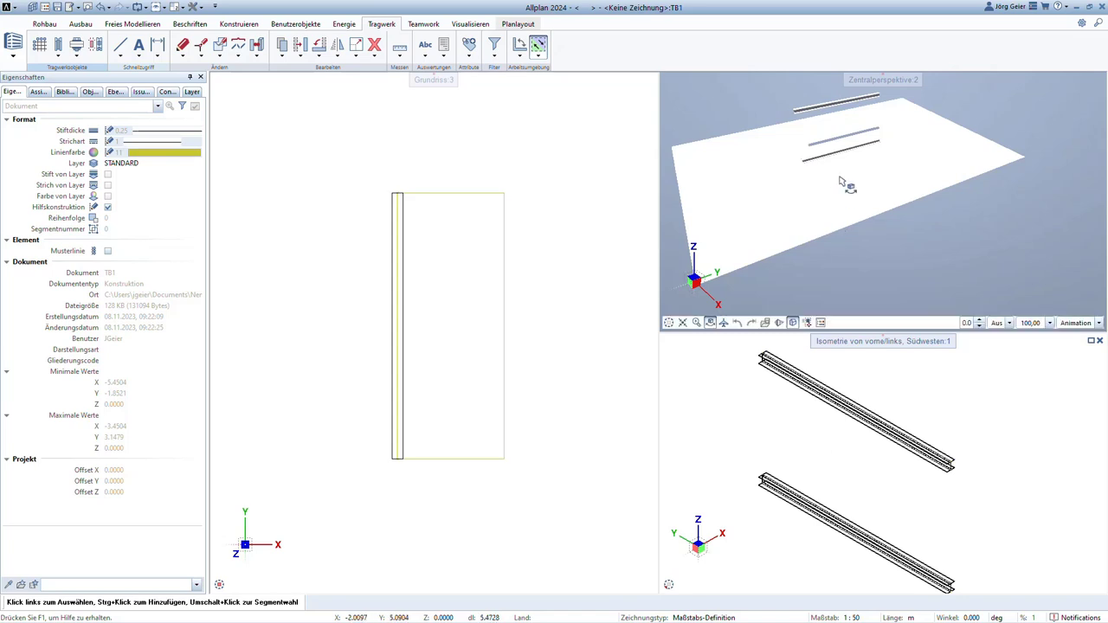
{"action": "scroll", "coordinate": [817, 222], "scroll_direction": "up", "scroll_amount": 3}
{"action": "scroll", "coordinate": [819, 219], "scroll_direction": "up", "scroll_amount": 3}
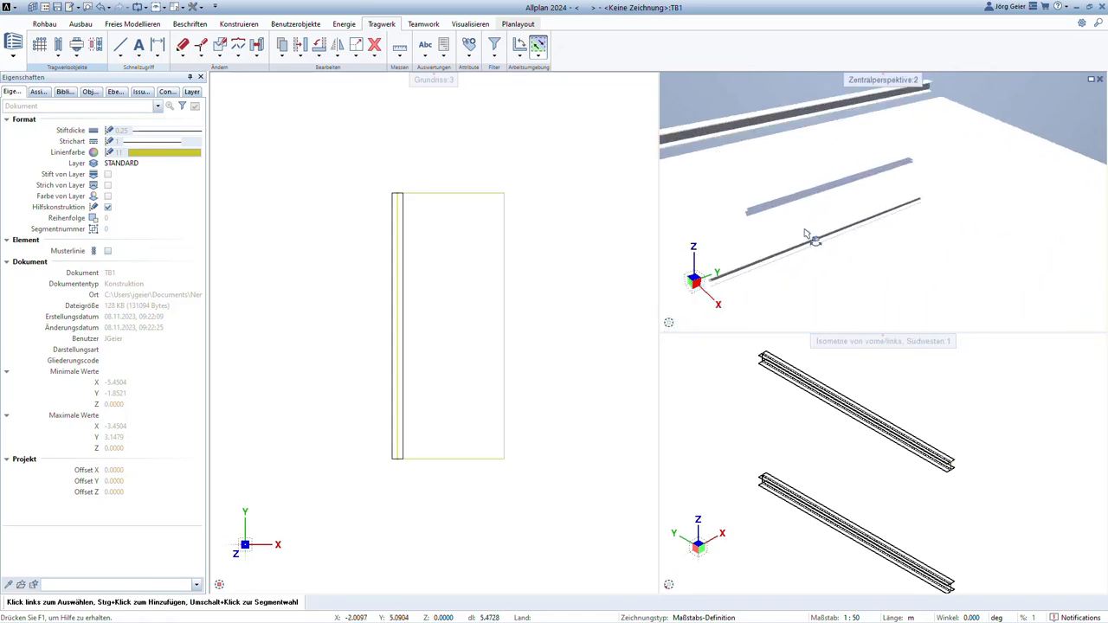
{"action": "mouse_move", "coordinate": [806, 237]}
{"action": "middle_mouse_down"}
{"action": "mouse_move", "coordinate": [781, 262]}
{"action": "mouse_move", "coordinate": [822, 235]}
{"action": "middle_mouse_up"}
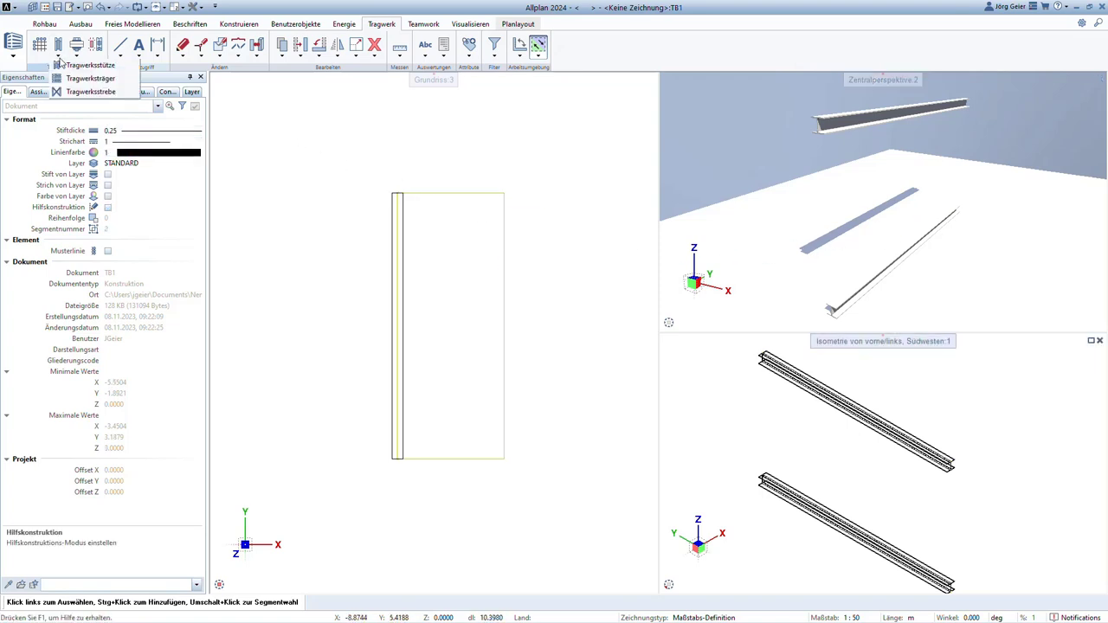
Step: Start the structural column tool and assign the back-to-back 2x C 100X8 channel profile from the Nemetschek catalog
{"action": "left_click", "coordinate": [58, 45]}
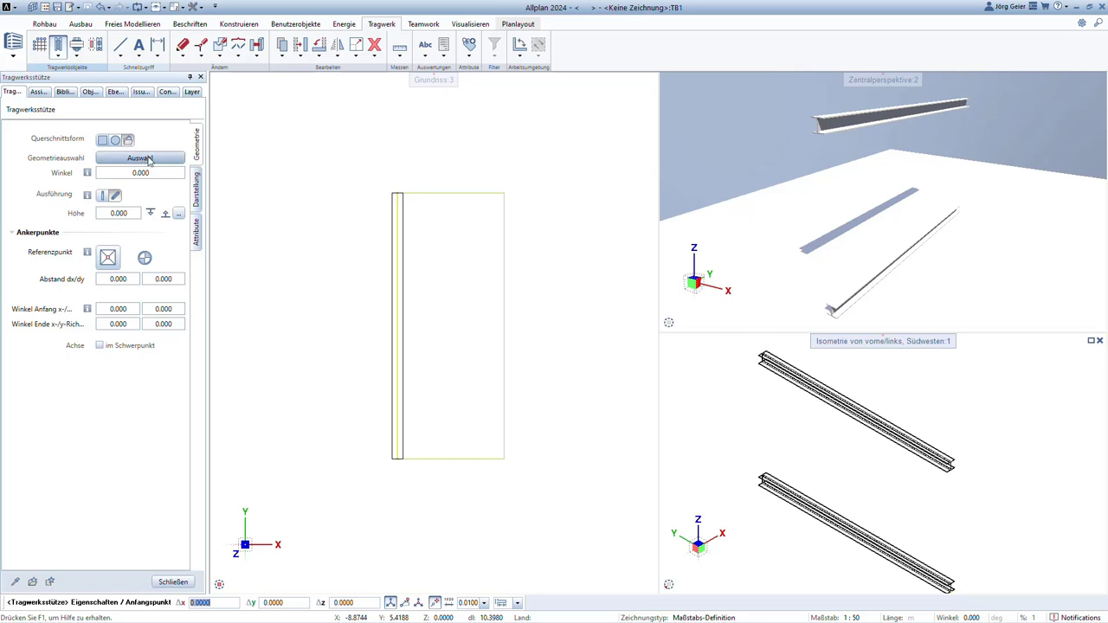
{"action": "left_click", "coordinate": [147, 159]}
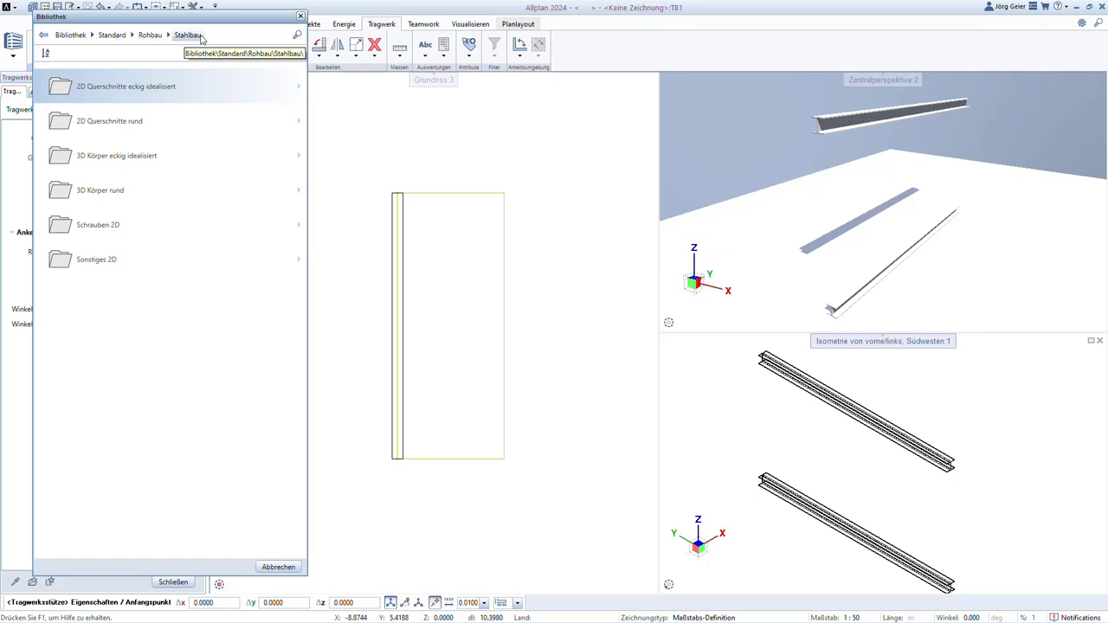
{"action": "left_click", "coordinate": [71, 36]}
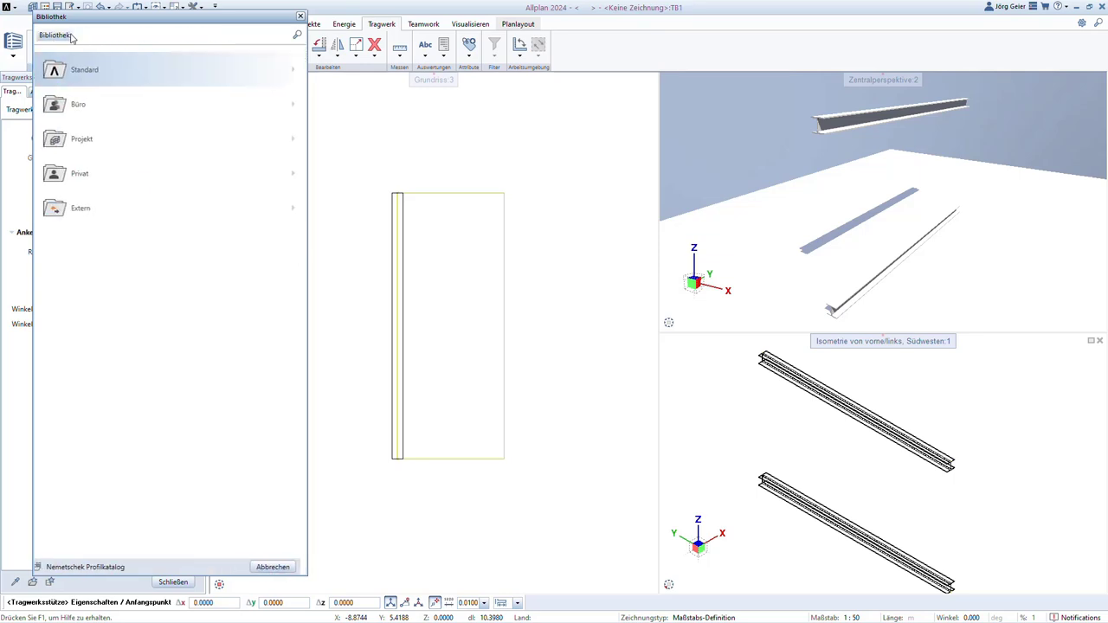
{"action": "left_click", "coordinate": [84, 108]}
{"action": "left_click", "coordinate": [95, 130]}
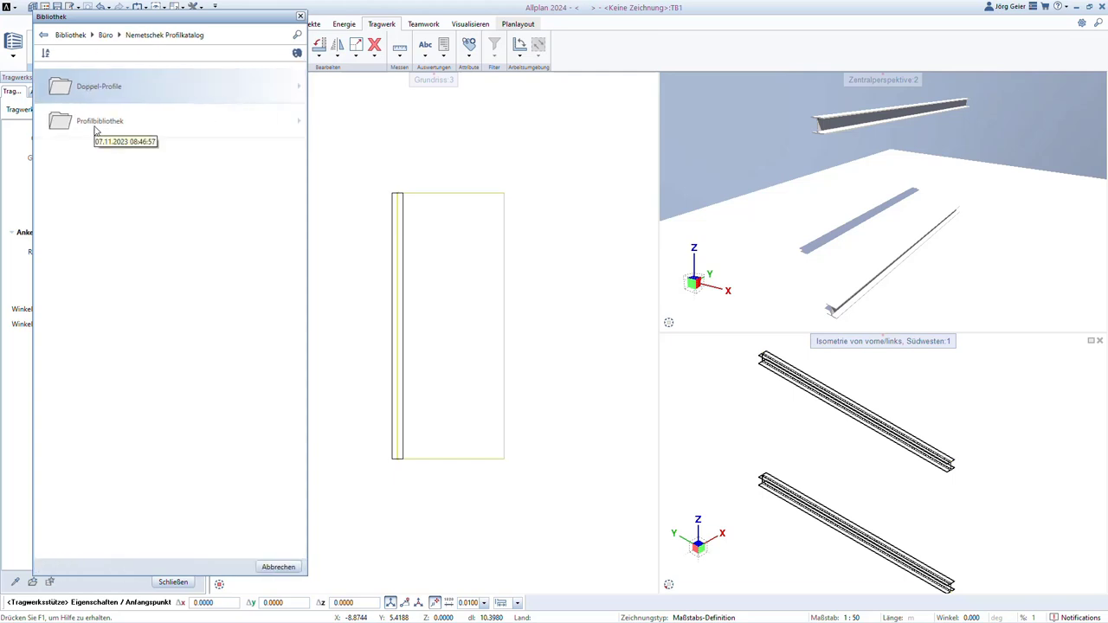
{"action": "left_click", "coordinate": [98, 90]}
{"action": "left_click", "coordinate": [98, 90]}
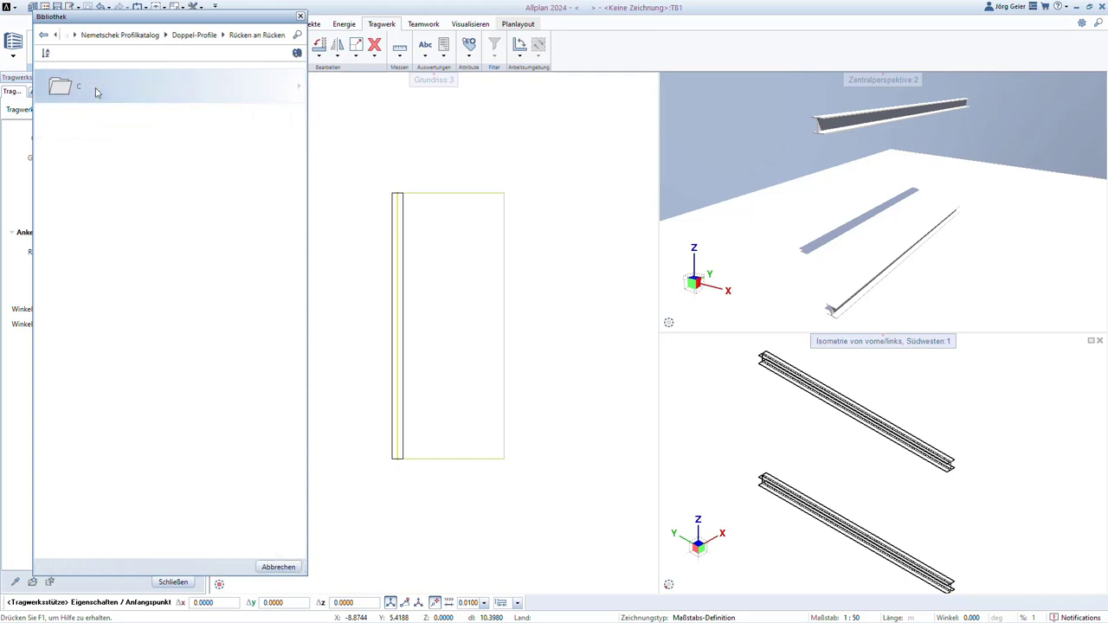
{"action": "left_click", "coordinate": [98, 90]}
{"action": "left_click", "coordinate": [75, 299]}
{"action": "double_click", "coordinate": [74, 299]}
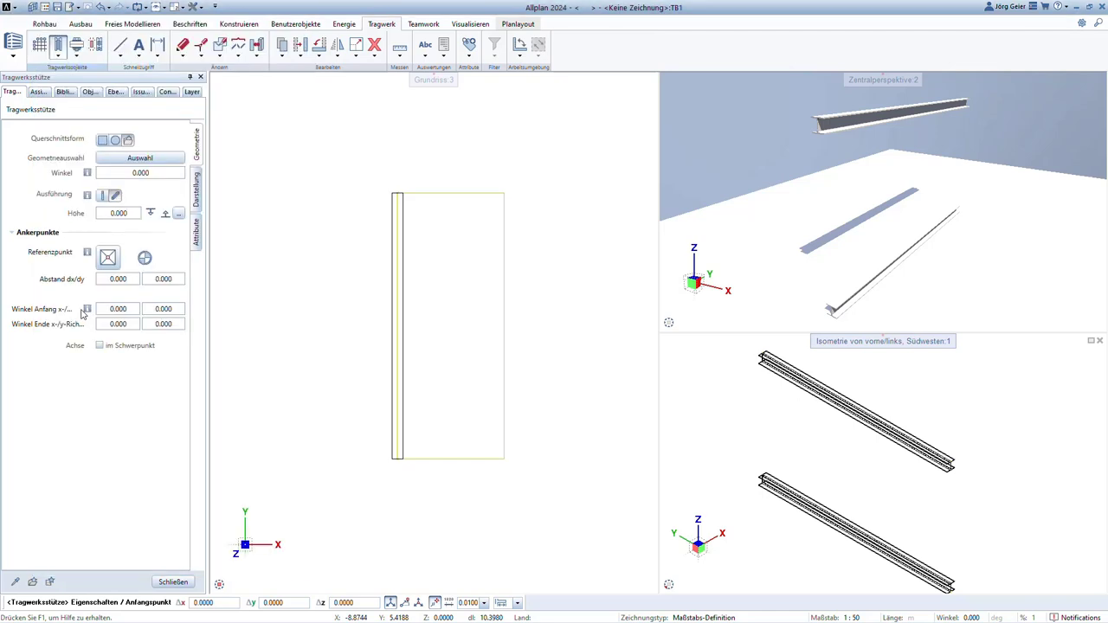
Step: Make the column straight, with its bottom at absolute 0.20 and its top at absolute 2.8
{"action": "scroll", "coordinate": [369, 296], "scroll_direction": "up", "scroll_amount": 2}
{"action": "scroll", "coordinate": [368, 296], "scroll_direction": "down", "scroll_amount": 2}
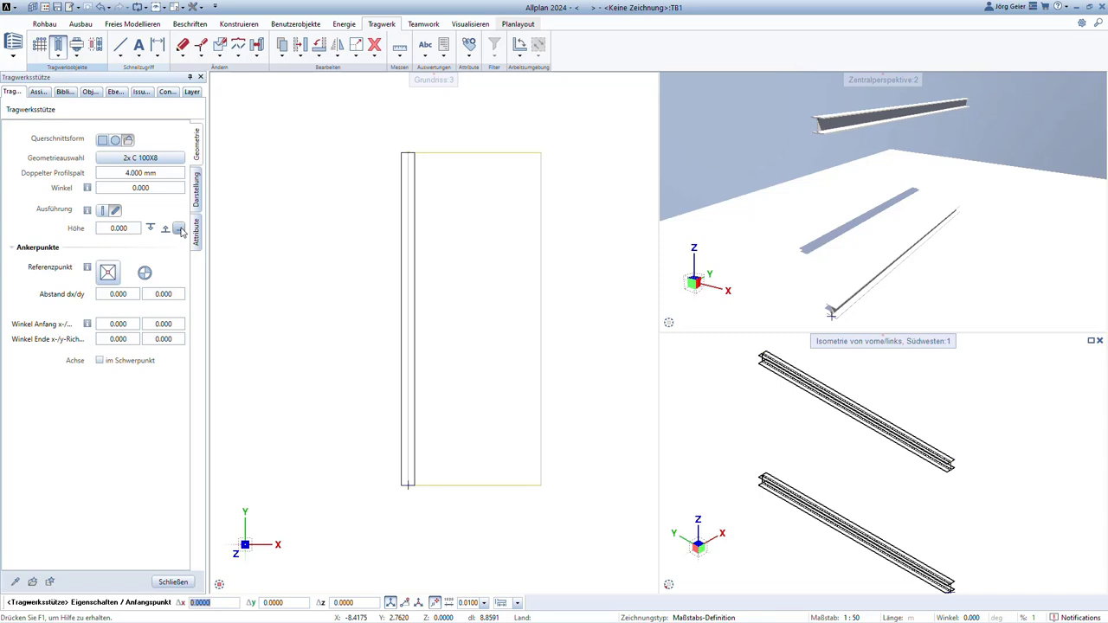
{"action": "left_click", "coordinate": [103, 212]}
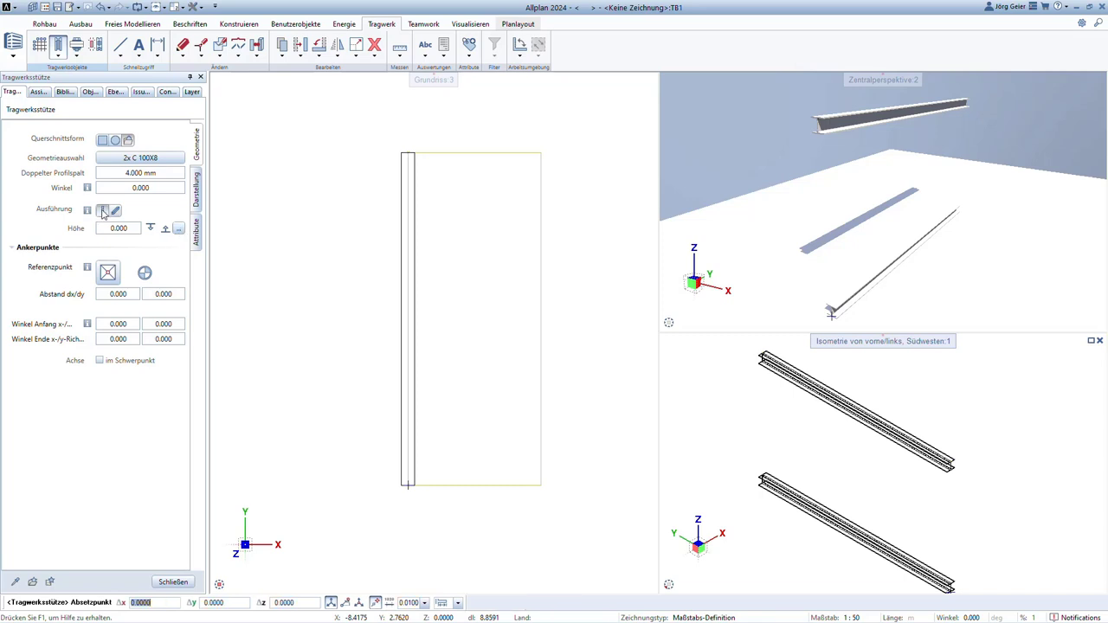
{"action": "left_click", "coordinate": [178, 229]}
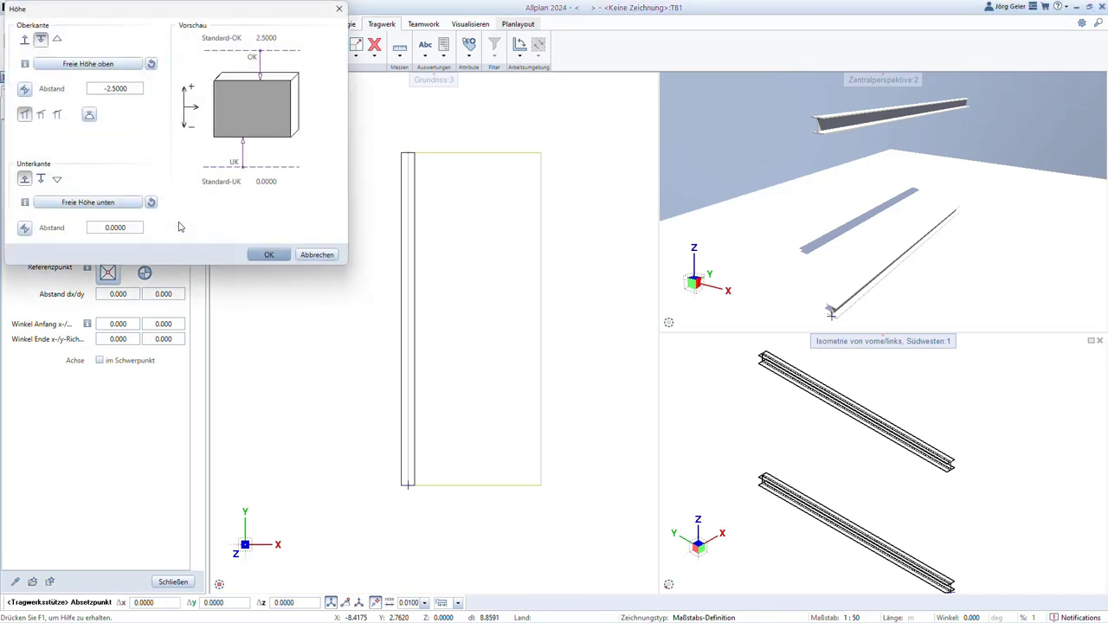
{"action": "double_click", "coordinate": [127, 231]}
{"action": "type", "text": "0.20"}
{"action": "left_click", "coordinate": [56, 178]}
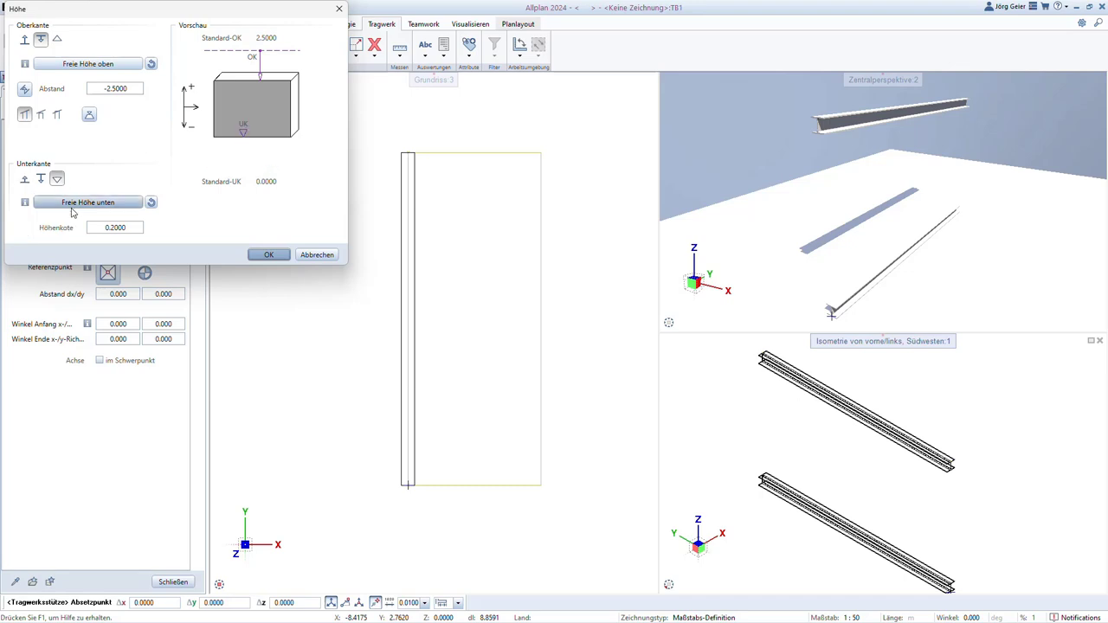
{"action": "left_click", "coordinate": [57, 40]}
{"action": "double_click", "coordinate": [130, 90]}
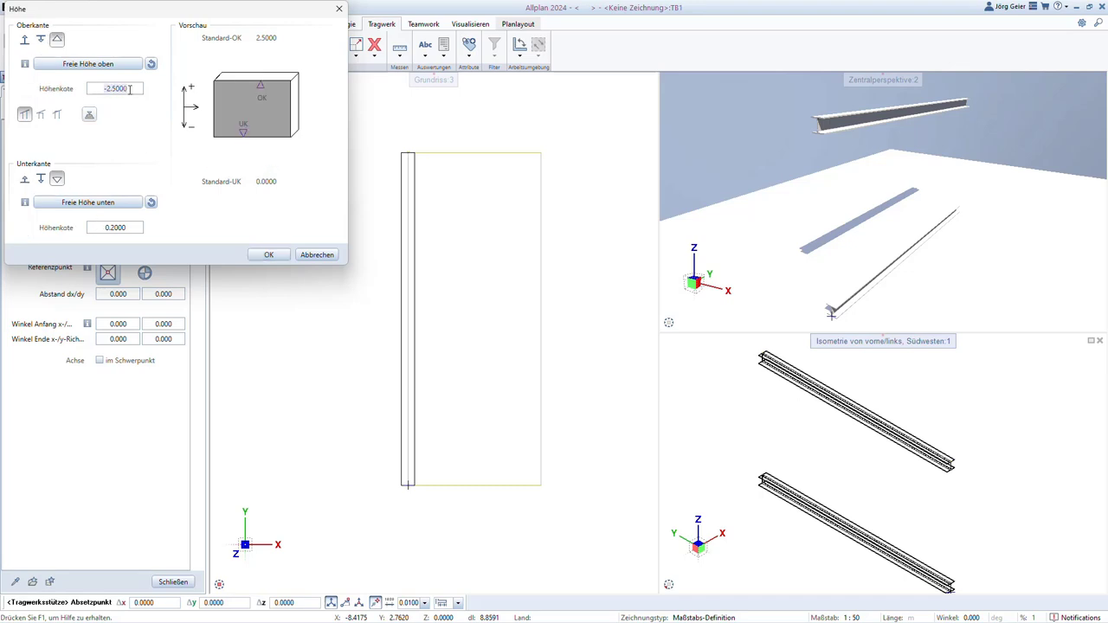
{"action": "type", "text": "2.8"}
{"action": "key", "text": "Return"}
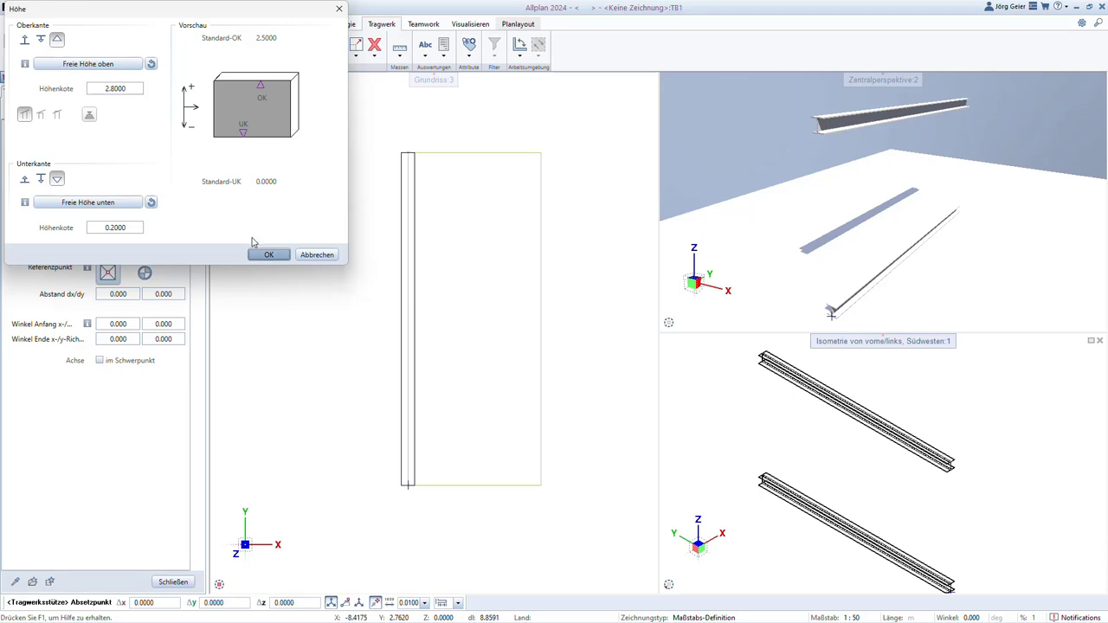
{"action": "left_click", "coordinate": [268, 254]}
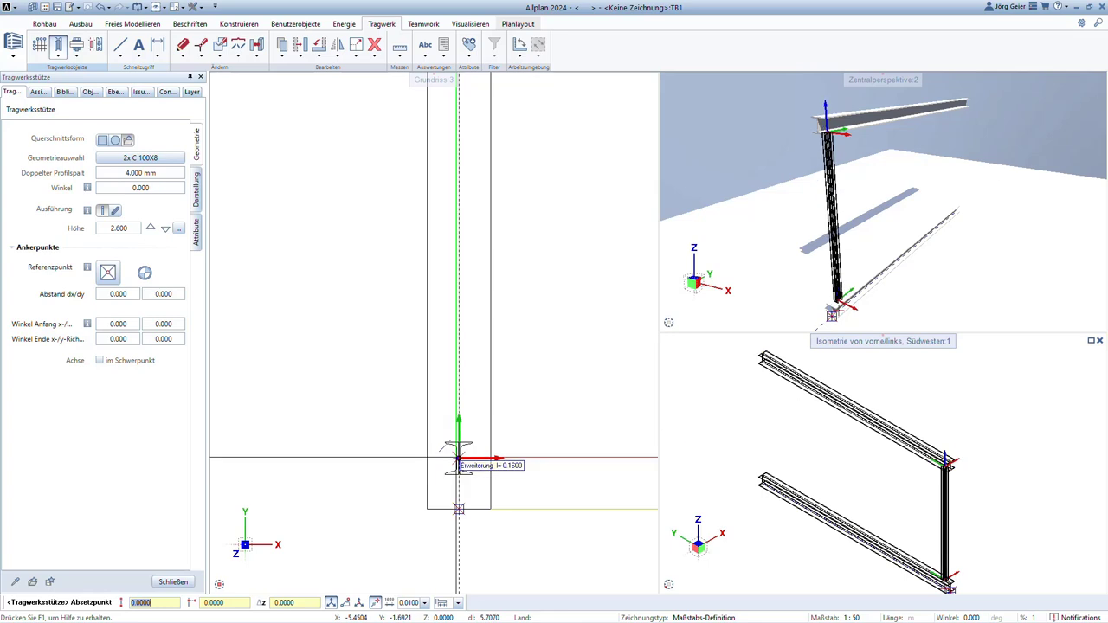
Step: Set the column rotation angle to 90° and zoom in on the beam ends
{"action": "left_click", "coordinate": [163, 191]}
{"action": "type", "text": "9"}
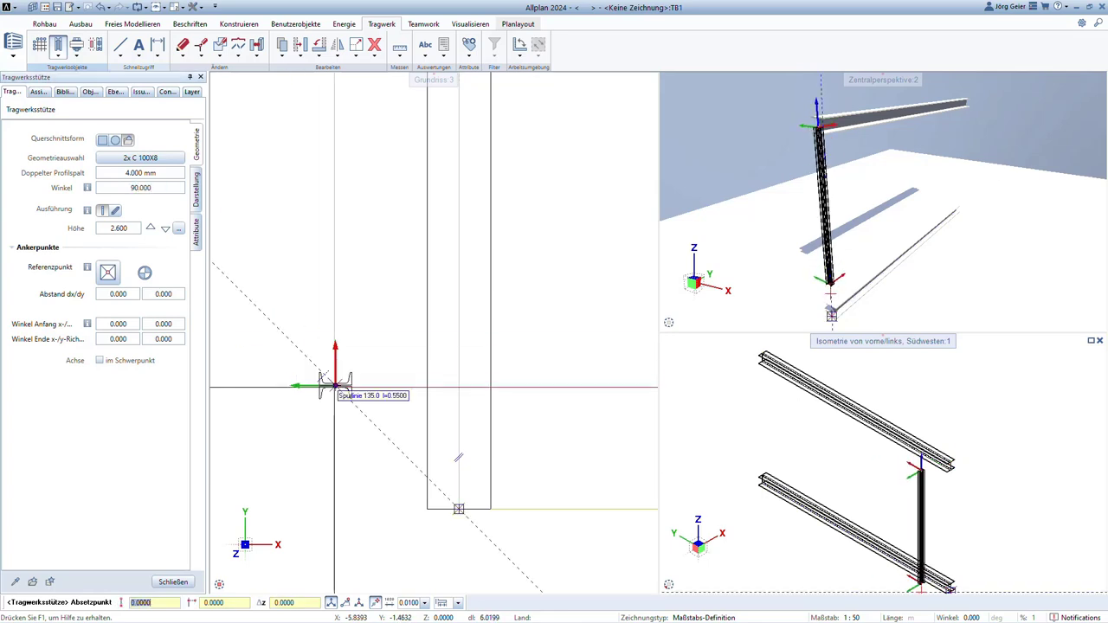
{"action": "scroll", "coordinate": [458, 519], "scroll_direction": "up", "scroll_amount": 1}
{"action": "scroll", "coordinate": [454, 506], "scroll_direction": "up", "scroll_amount": 2}
{"action": "scroll", "coordinate": [448, 508], "scroll_direction": "up", "scroll_amount": 1}
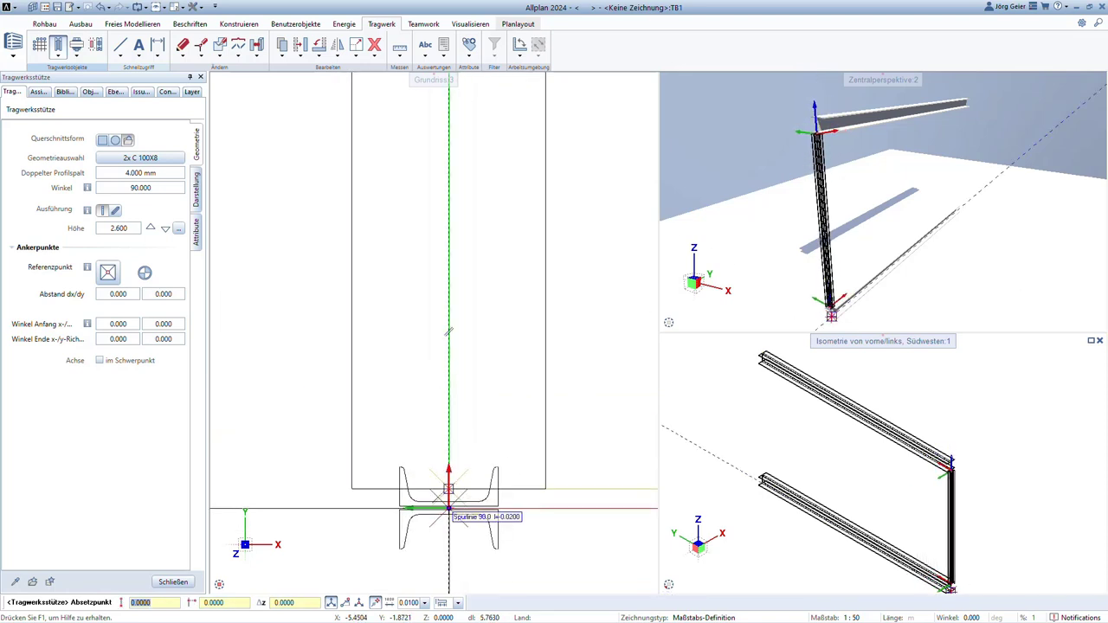
Step: Place the column at the lower beam's end point with a y offset of 0
{"action": "left_click", "coordinate": [448, 489]}
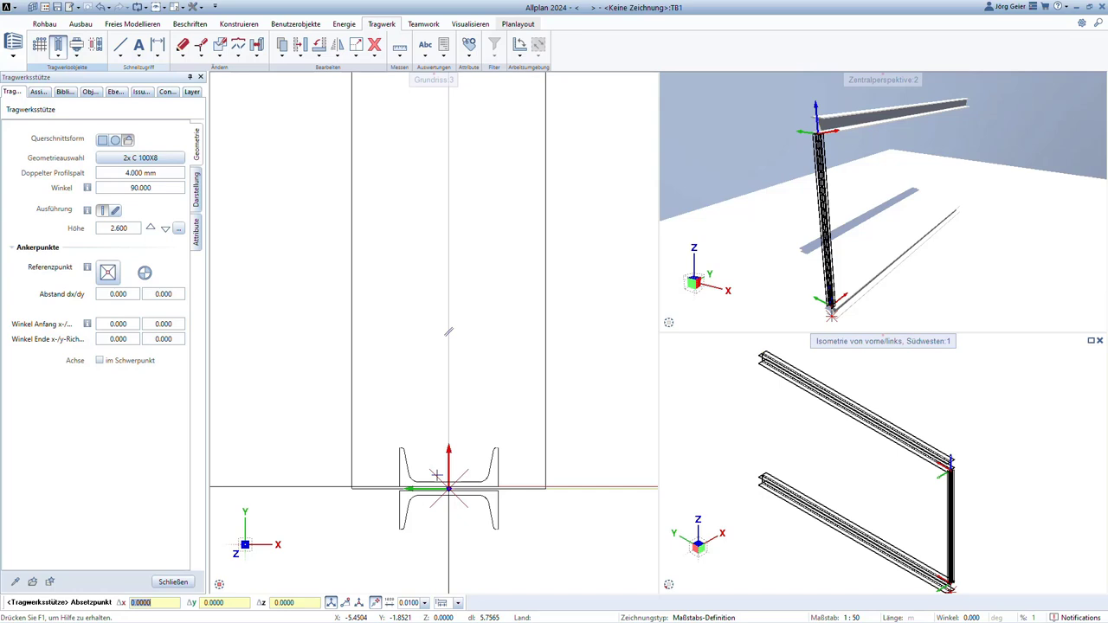
{"action": "key", "text": "Tab"}
{"action": "type", "text": "0"}
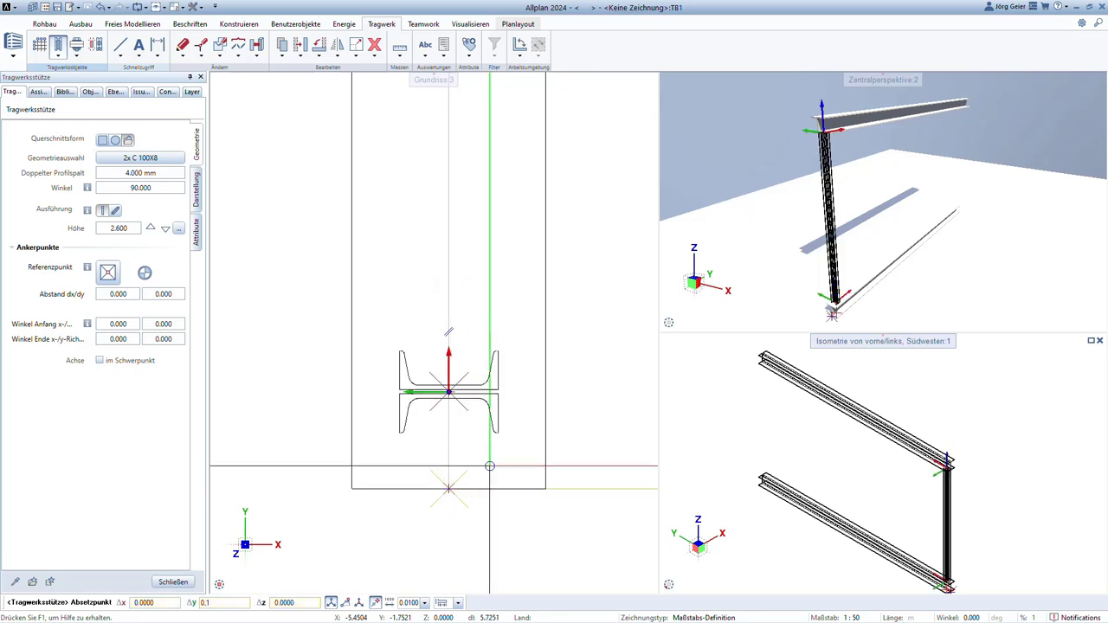
{"action": "key", "text": "Return"}
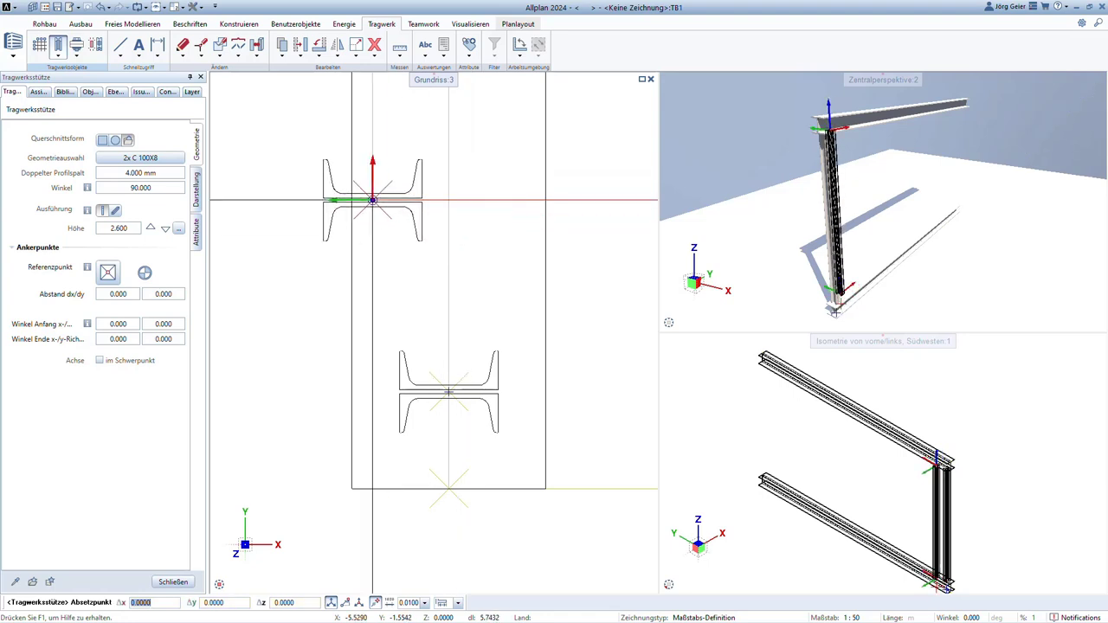
{"action": "scroll", "coordinate": [416, 251], "scroll_direction": "down", "scroll_amount": 3}
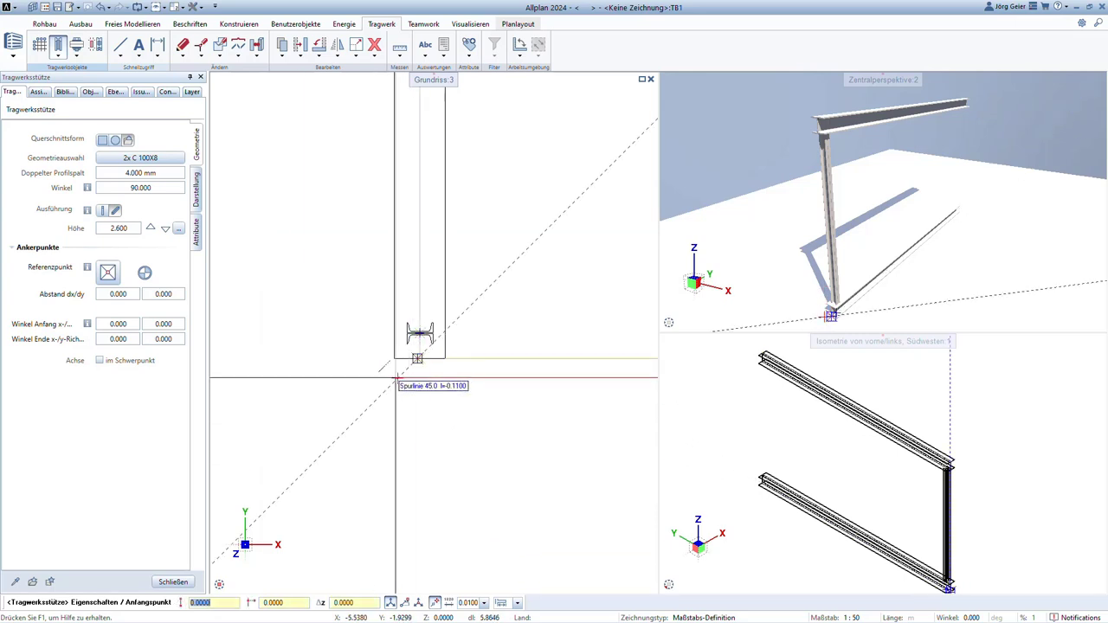
Step: Start the inclined brace at an x offset of 0.3 from the column corner
{"action": "scroll", "coordinate": [407, 349], "scroll_direction": "up", "scroll_amount": 2}
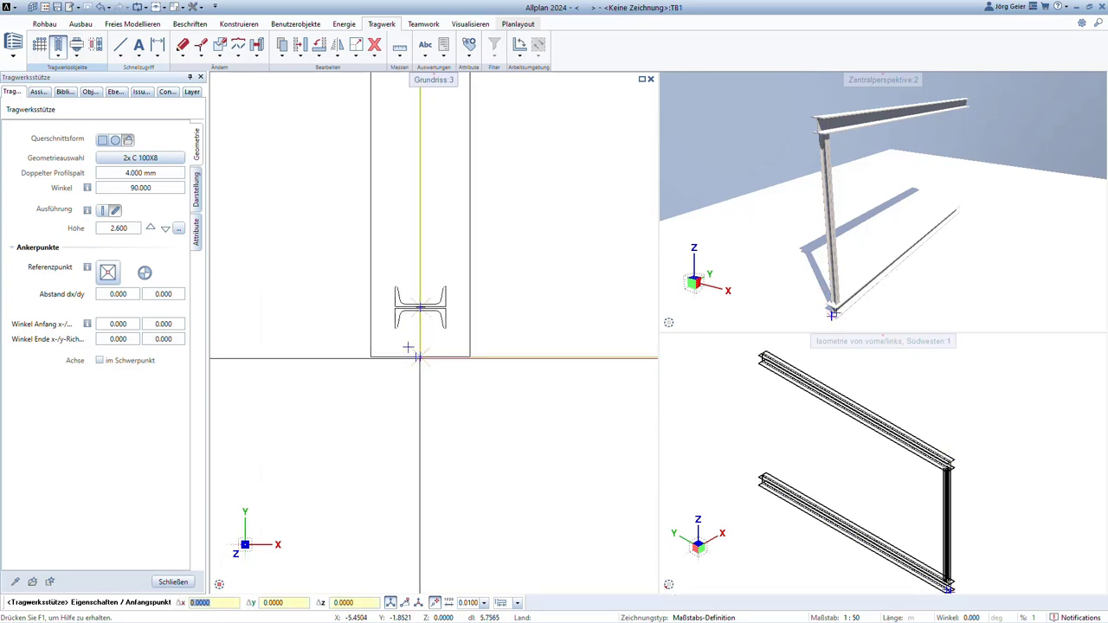
{"action": "type", "text": "0.3"}
{"action": "key", "text": "Tab"}
{"action": "key", "text": "Tab"}
{"action": "key", "text": "Tab"}
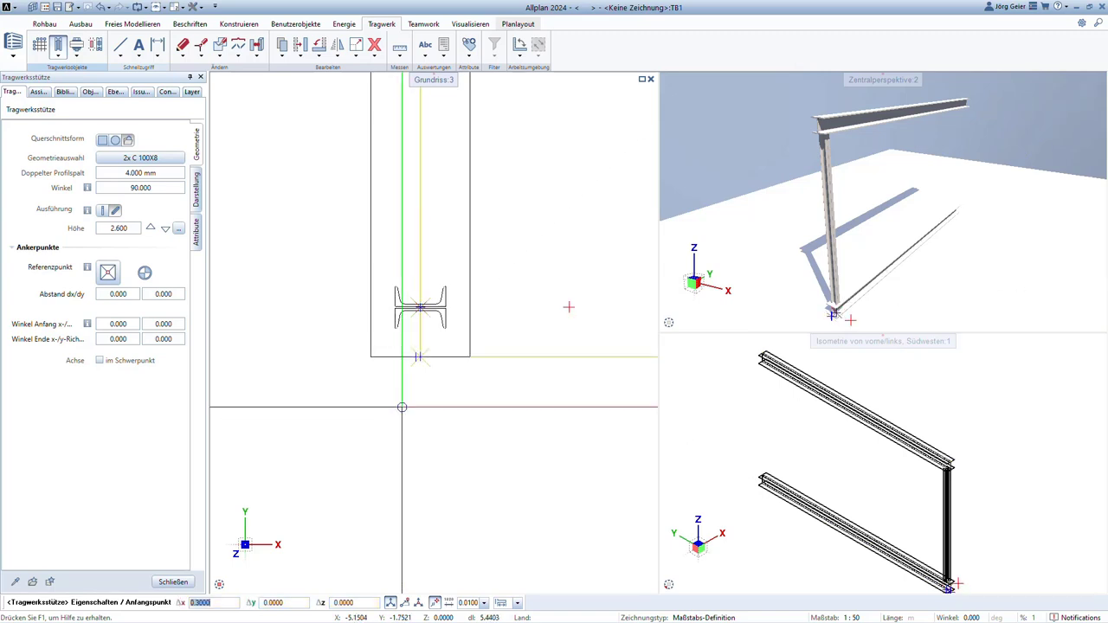
{"action": "key", "text": "Tab"}
{"action": "type", "text": "0"}
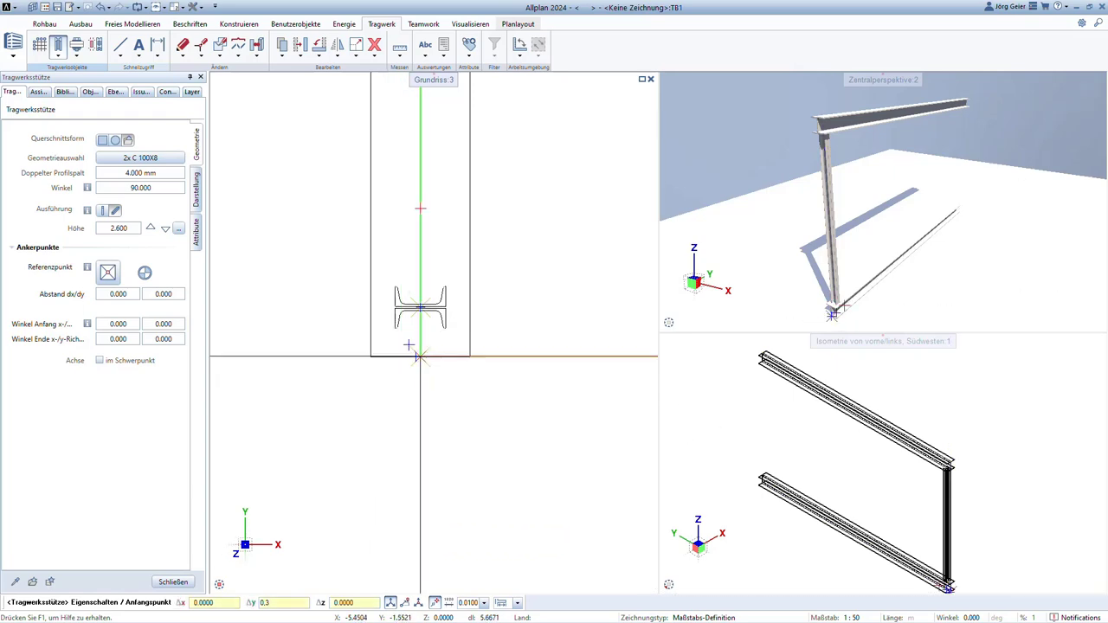
{"action": "left_click", "coordinate": [419, 354]}
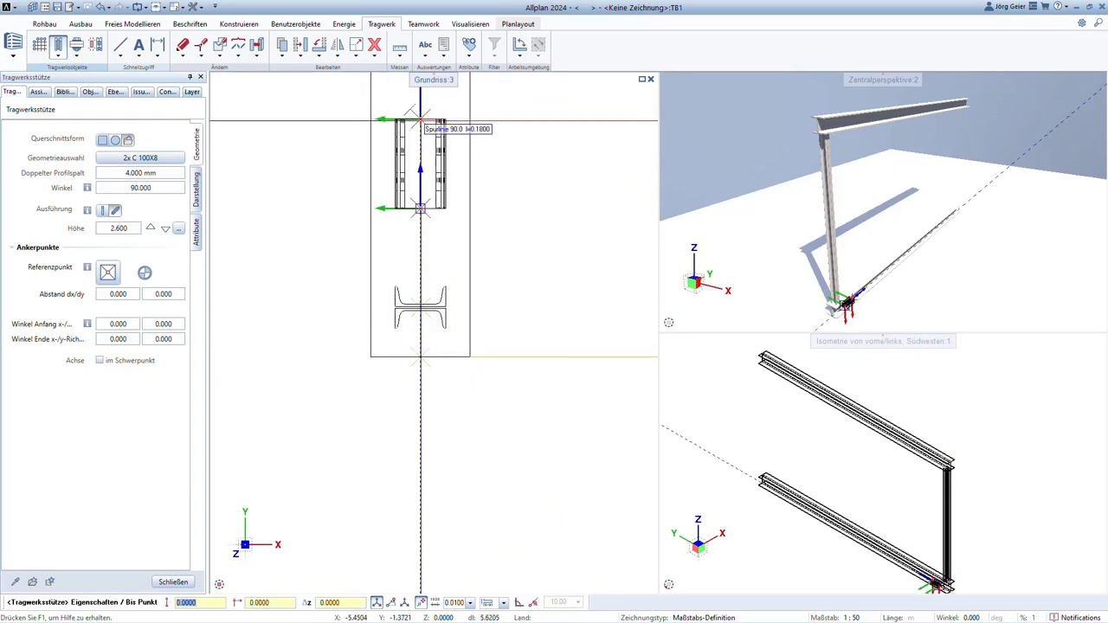
Step: End the brace 1.5 along y and finish placing members
{"action": "scroll", "coordinate": [416, 260], "scroll_direction": "down", "scroll_amount": 3}
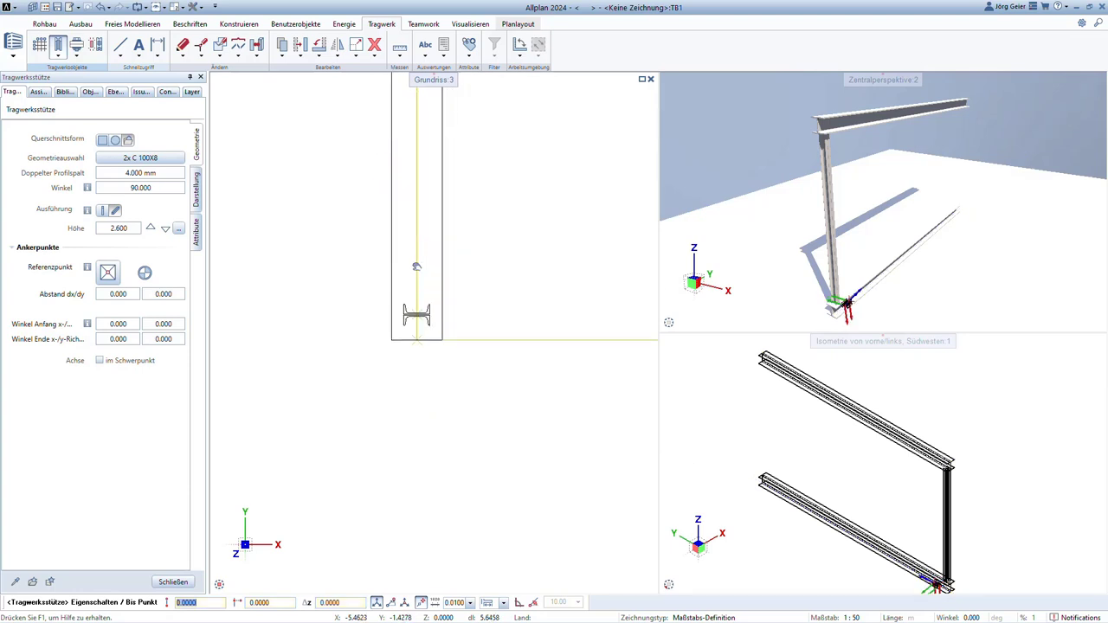
{"action": "key", "text": "Tab"}
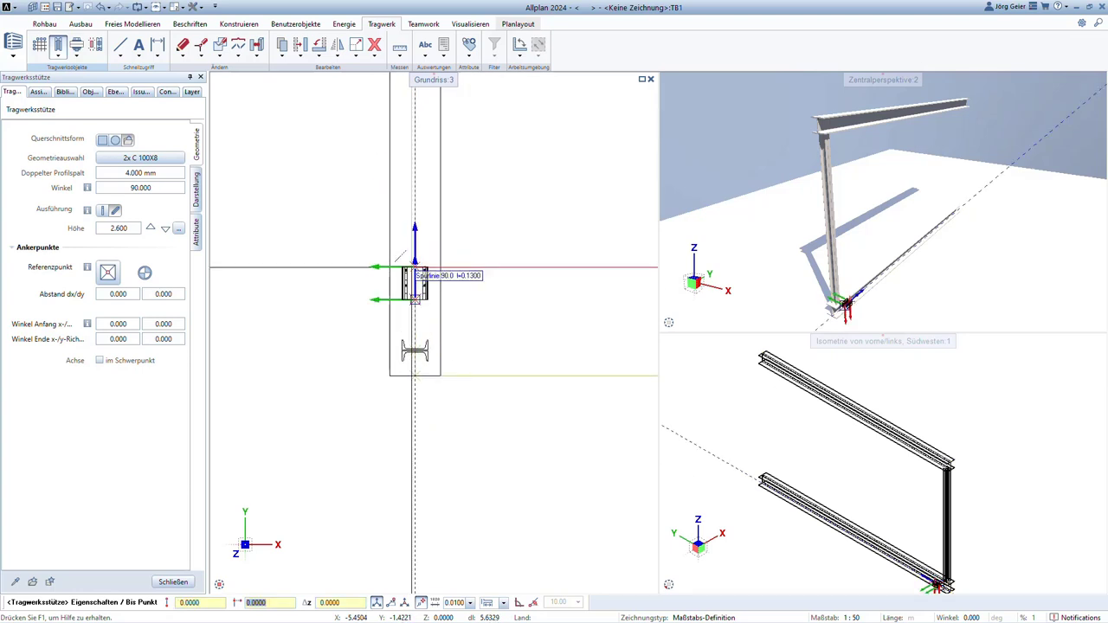
{"action": "type", "text": "1.5"}
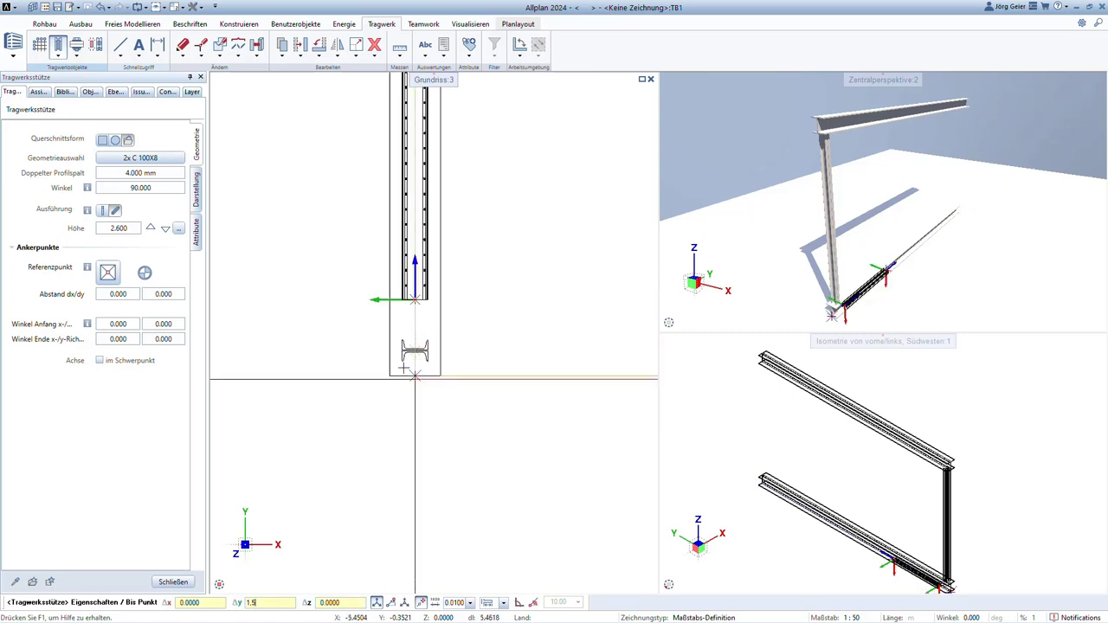
{"action": "key", "text": "Return"}
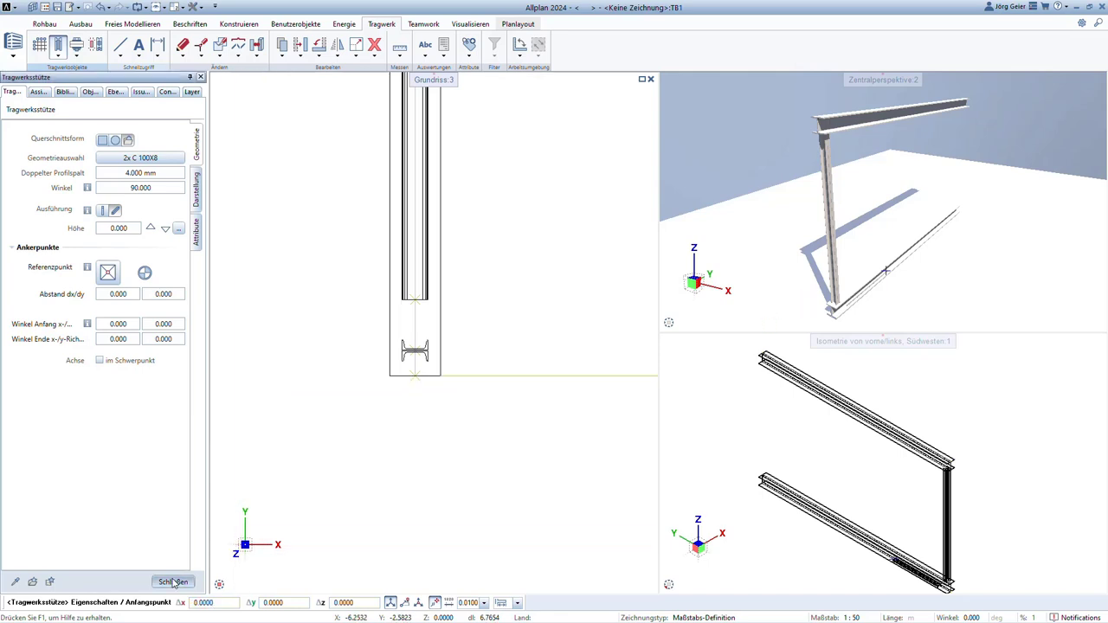
{"action": "key", "text": "Escape"}
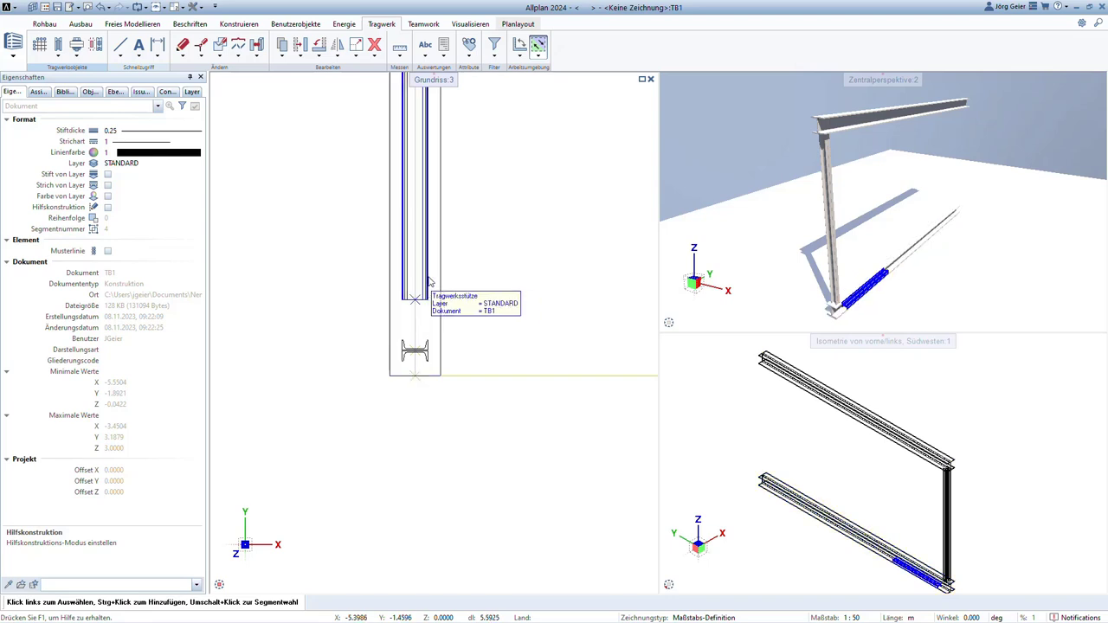
Step: Set the brace's bottom elevation to 0.2 and top elevation to 2.8, then close the column tool
{"action": "double_click", "coordinate": [421, 286]}
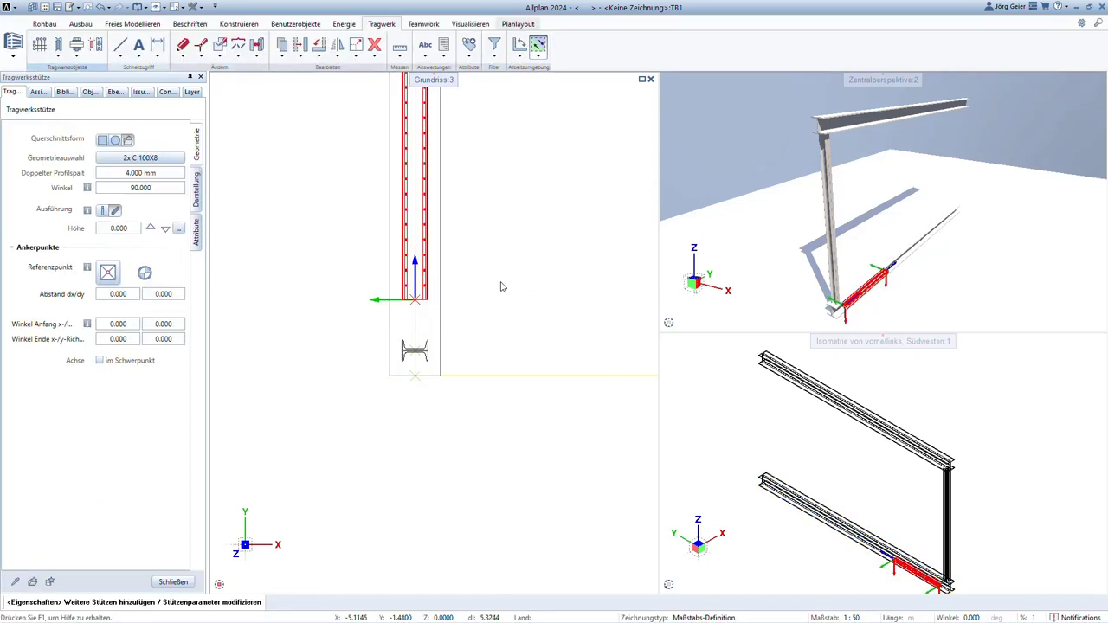
{"action": "left_click", "coordinate": [178, 228]}
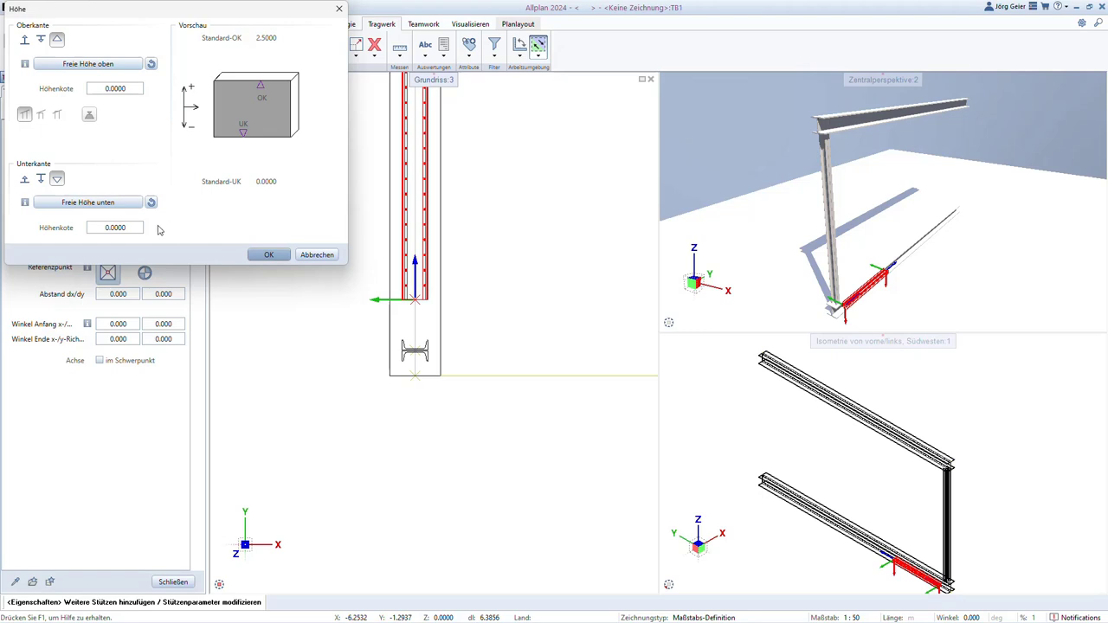
{"action": "left_click", "coordinate": [131, 228]}
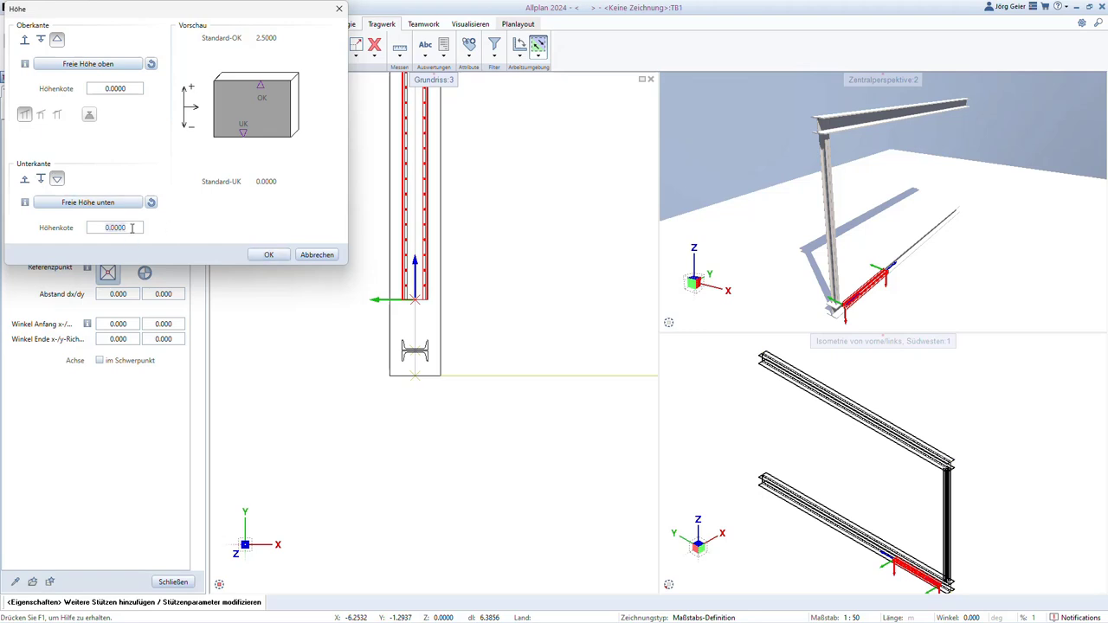
{"action": "type", "text": "0.2"}
{"action": "left_click", "coordinate": [132, 89]}
{"action": "type", "text": "2.8"}
{"action": "left_click", "coordinate": [268, 254]}
{"action": "left_click", "coordinate": [173, 582]}
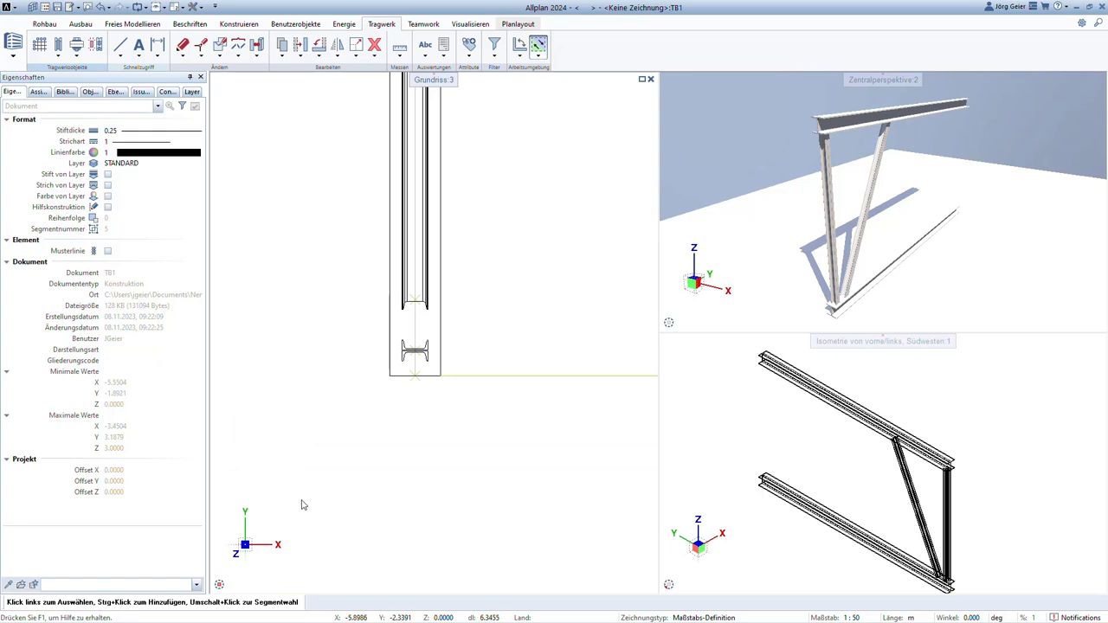
Step: Switch the left viewport to the West side elevation via the view cube
{"action": "left_click", "coordinate": [222, 561]}
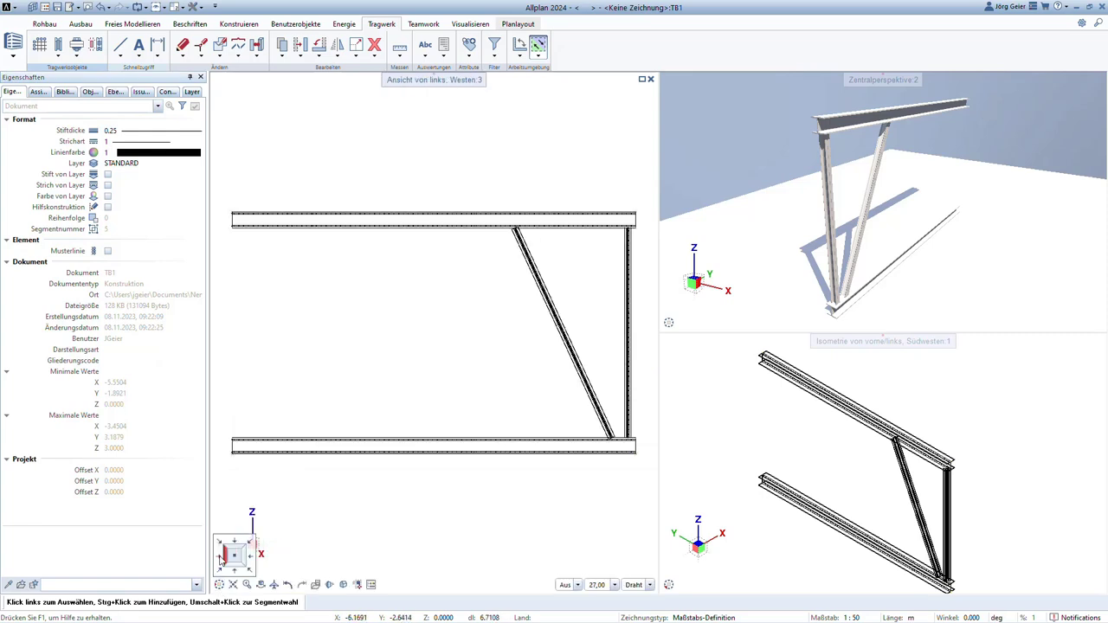
{"action": "scroll", "coordinate": [423, 185], "scroll_direction": "up", "scroll_amount": 2}
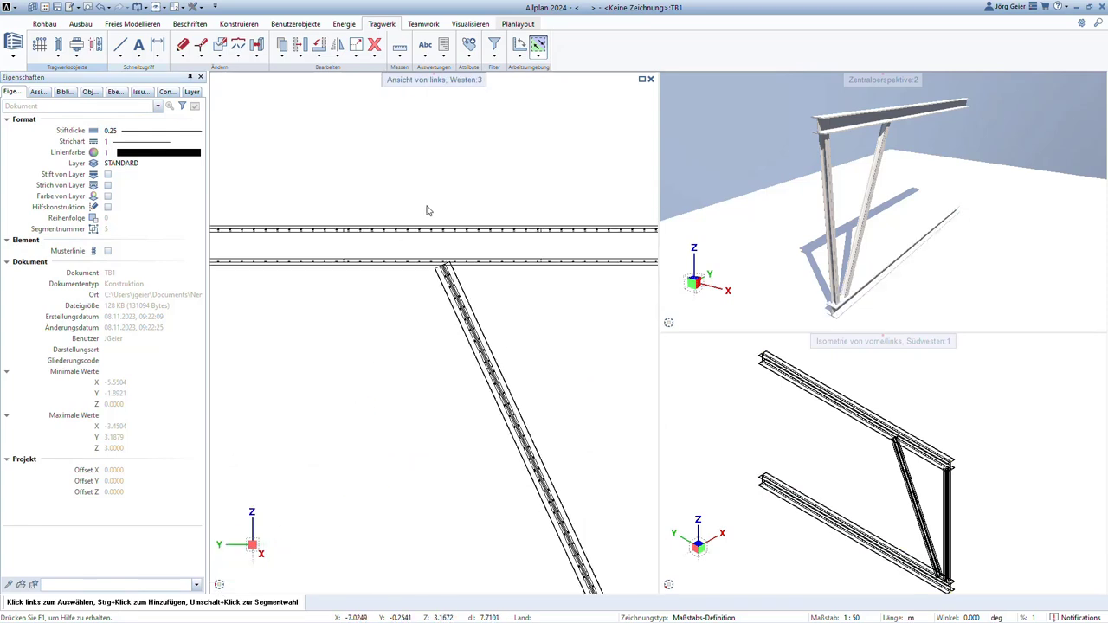
{"action": "scroll", "coordinate": [427, 208], "scroll_direction": "down", "scroll_amount": 2}
Step: Open the diagonal brace's parameters to inspect them, then close without changes
{"action": "double_click", "coordinate": [458, 300]}
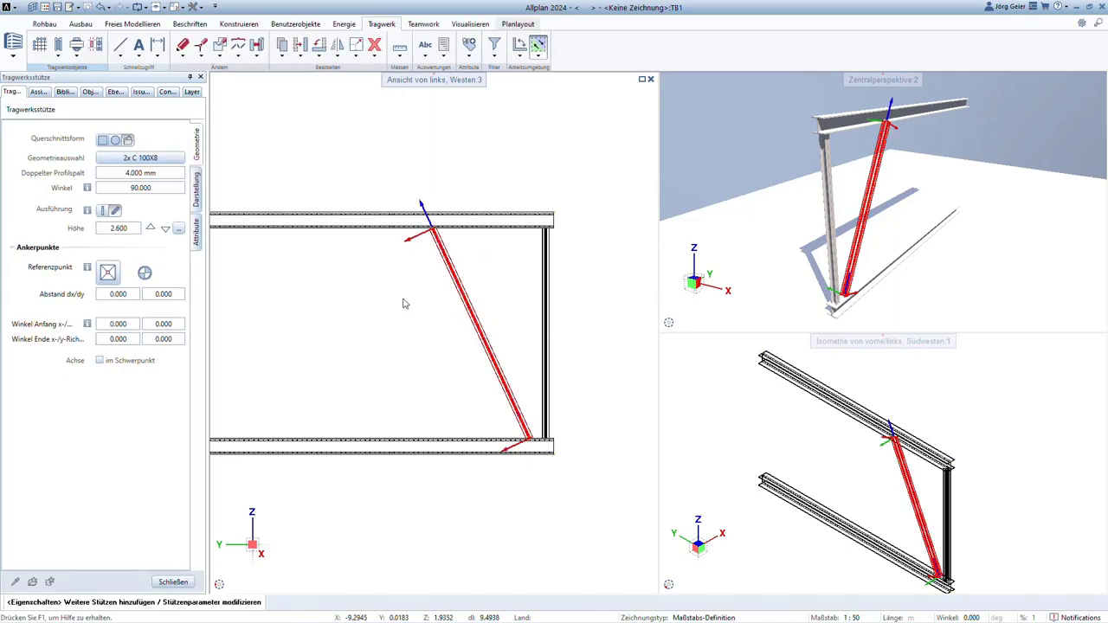
{"action": "scroll", "coordinate": [427, 217], "scroll_direction": "up", "scroll_amount": 2}
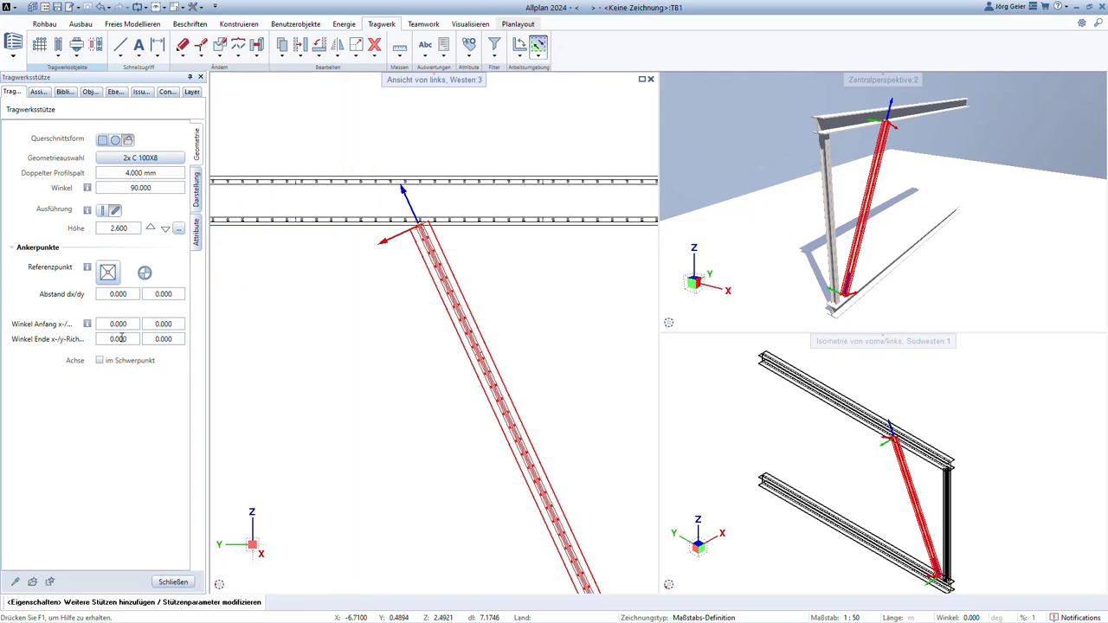
{"action": "left_click", "coordinate": [167, 585]}
{"action": "scroll", "coordinate": [371, 379], "scroll_direction": "down", "scroll_amount": 2}
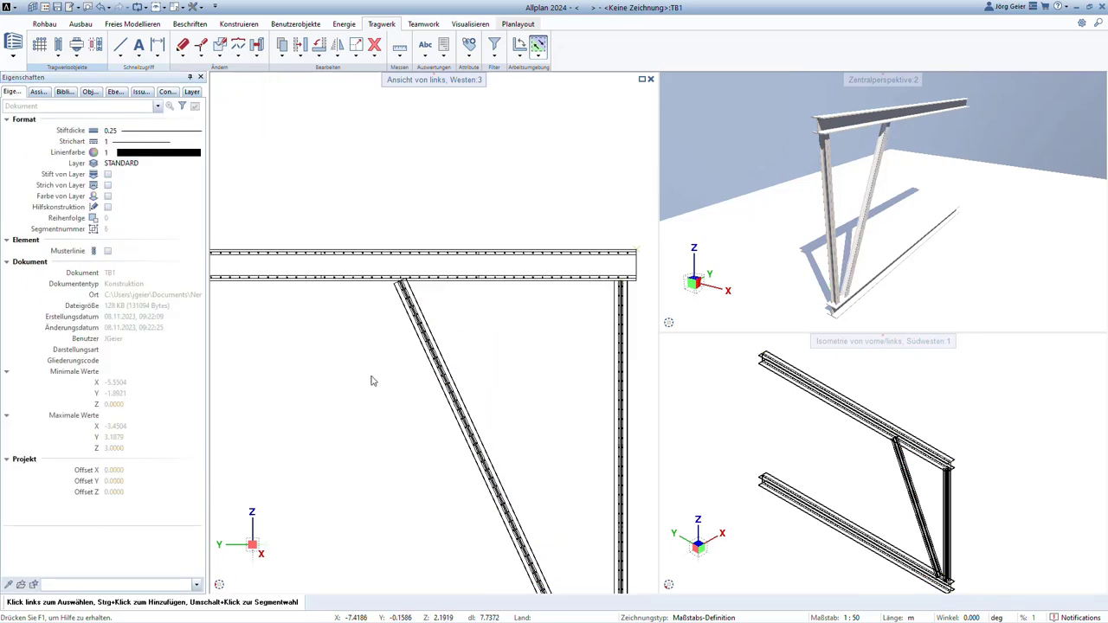
{"action": "scroll", "coordinate": [428, 309], "scroll_direction": "down", "scroll_amount": 2}
{"action": "scroll", "coordinate": [424, 303], "scroll_direction": "down", "scroll_amount": 1}
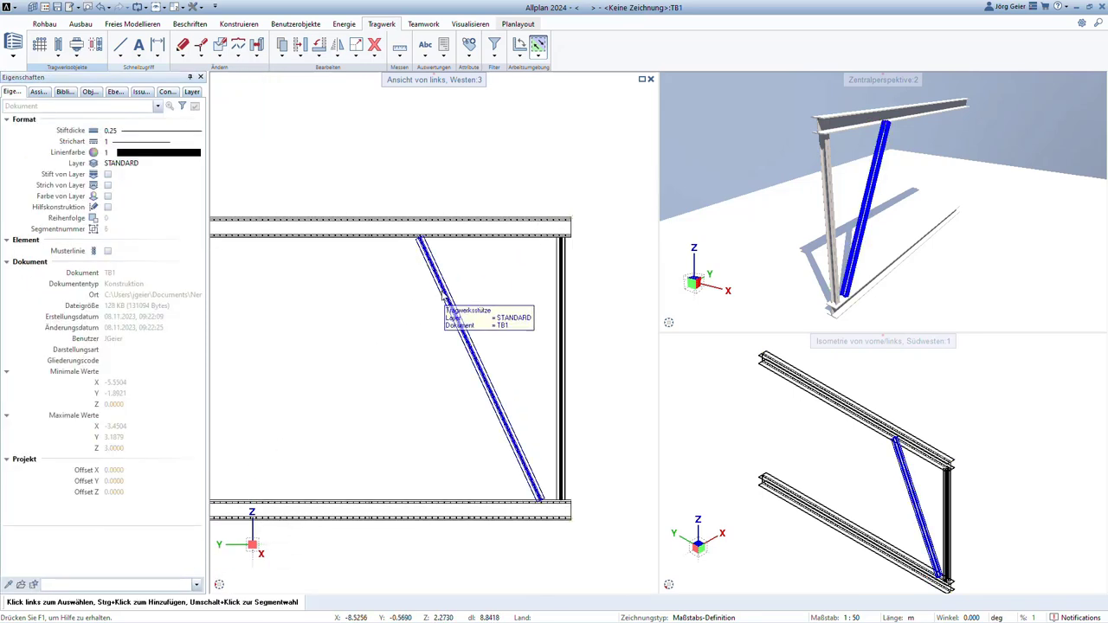
Step: Join the diagonal brace to the upper beam using Linienbauteil an Linienbauteil
{"action": "right_click", "coordinate": [442, 298]}
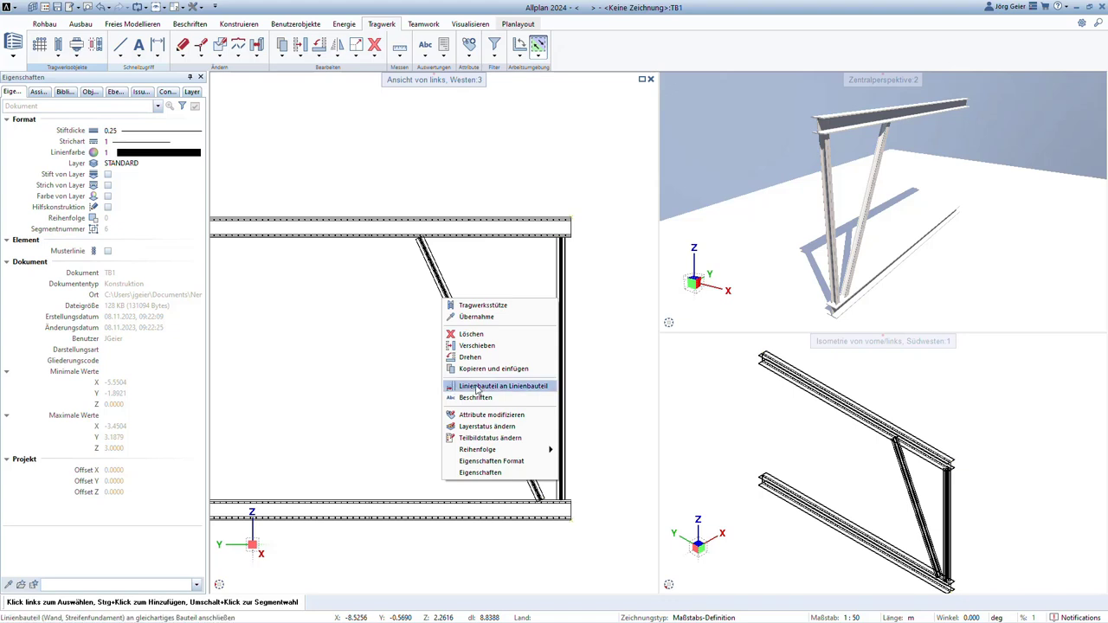
{"action": "left_click", "coordinate": [477, 390]}
{"action": "scroll", "coordinate": [381, 238], "scroll_direction": "up", "scroll_amount": 2}
{"action": "scroll", "coordinate": [397, 247], "scroll_direction": "up", "scroll_amount": 2}
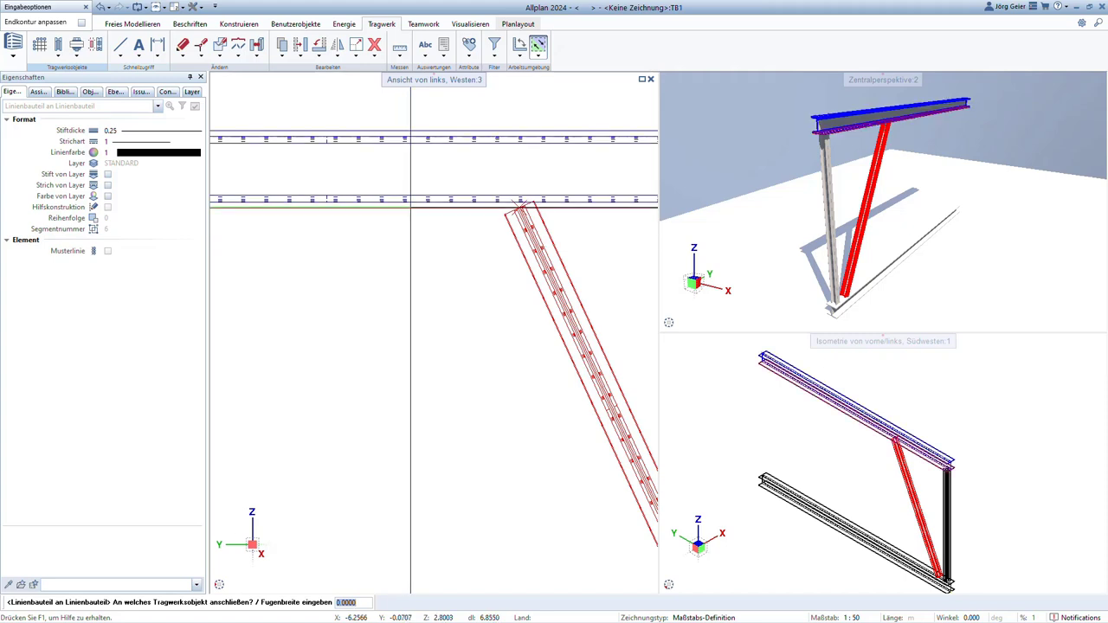
{"action": "left_click", "coordinate": [410, 206]}
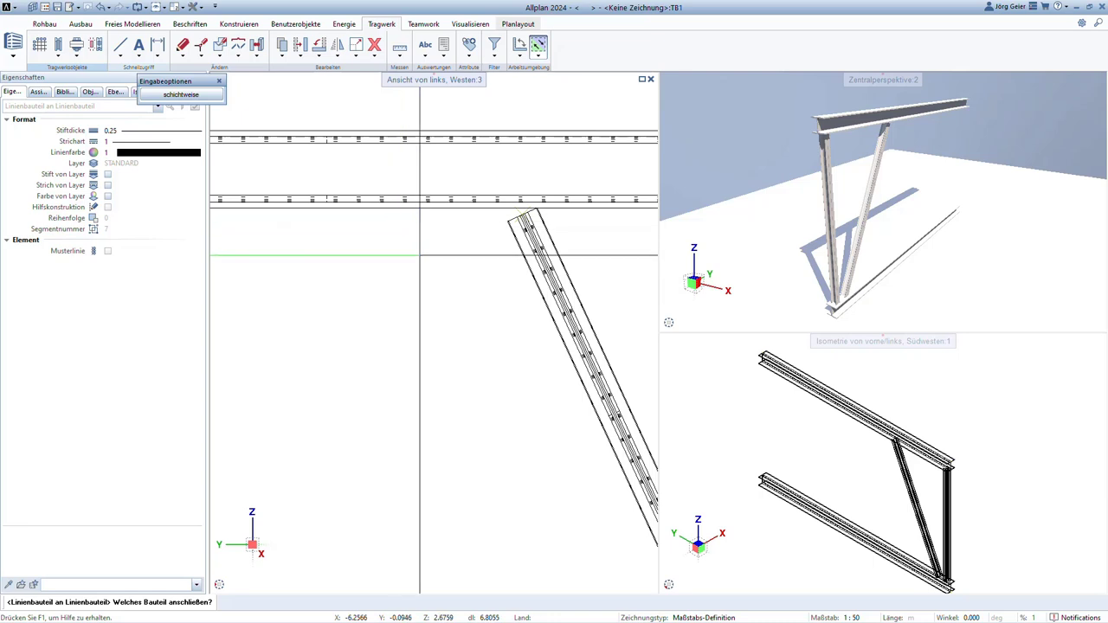
{"action": "key", "text": "Escape"}
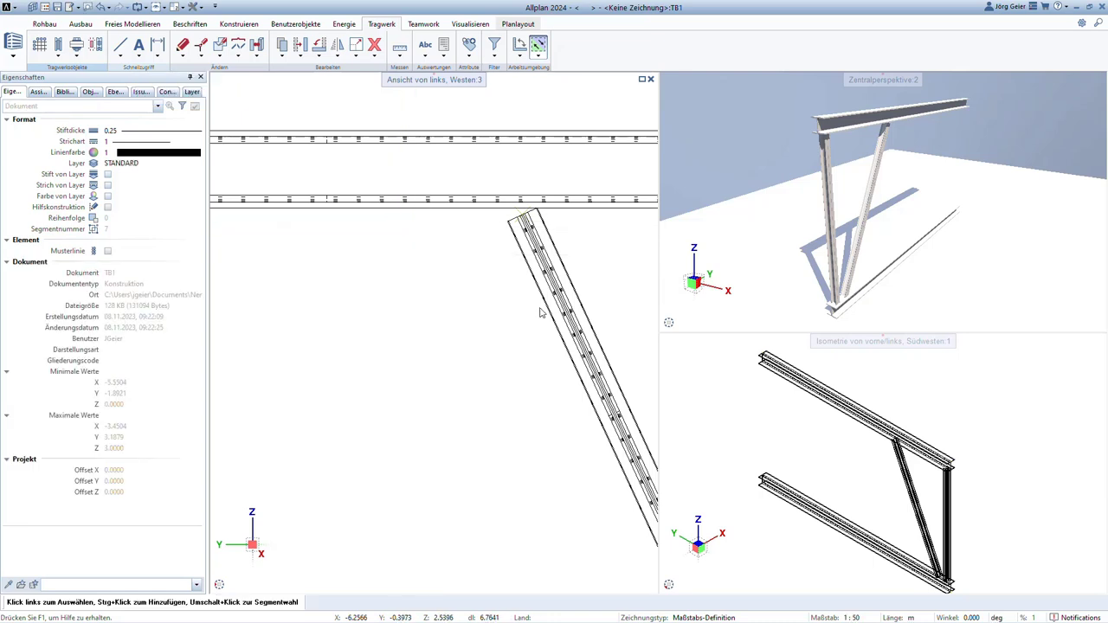
Step: Redo the join with Endkontur anpassen ticked so the brace's top end fits the HEB beam
{"action": "right_click", "coordinate": [543, 315]}
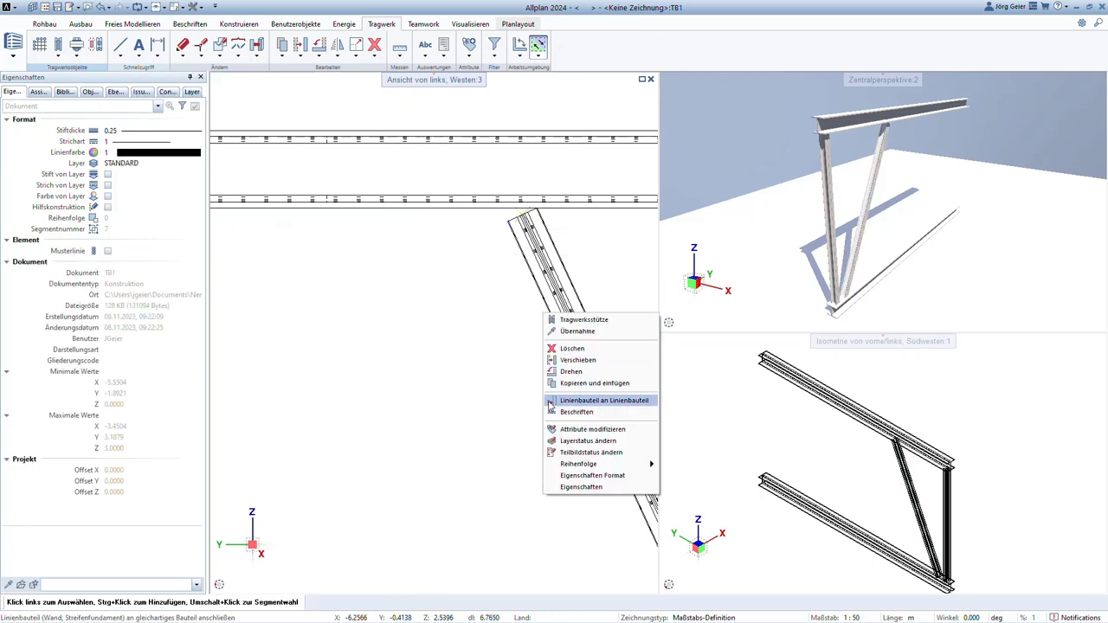
{"action": "left_click", "coordinate": [549, 403]}
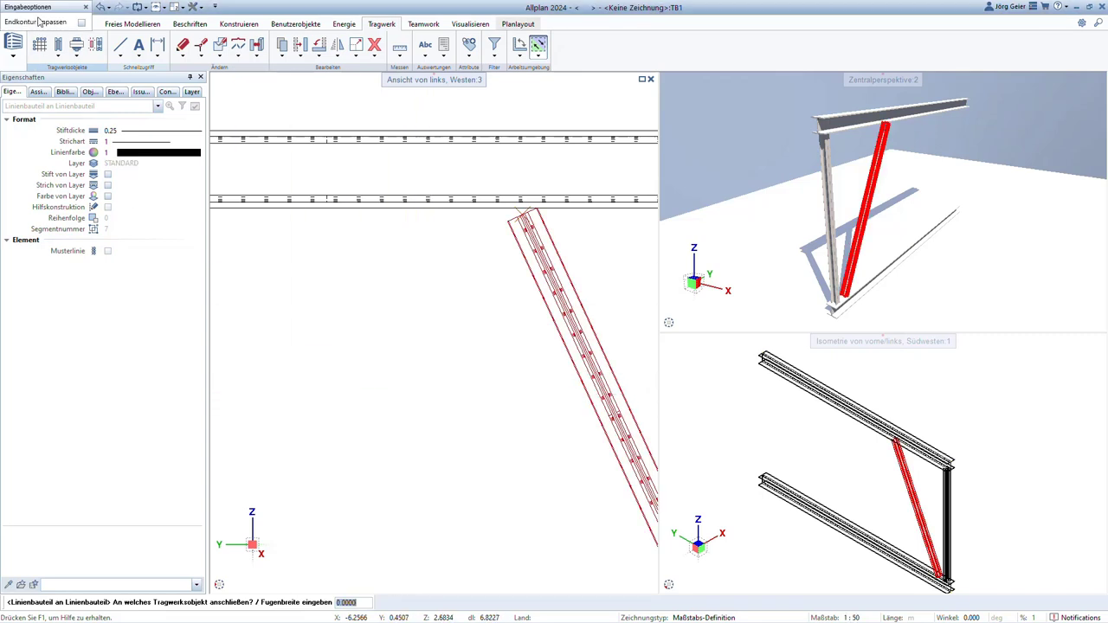
{"action": "left_click_drag", "start_coordinate": [39, 9], "coordinate": [274, 90]}
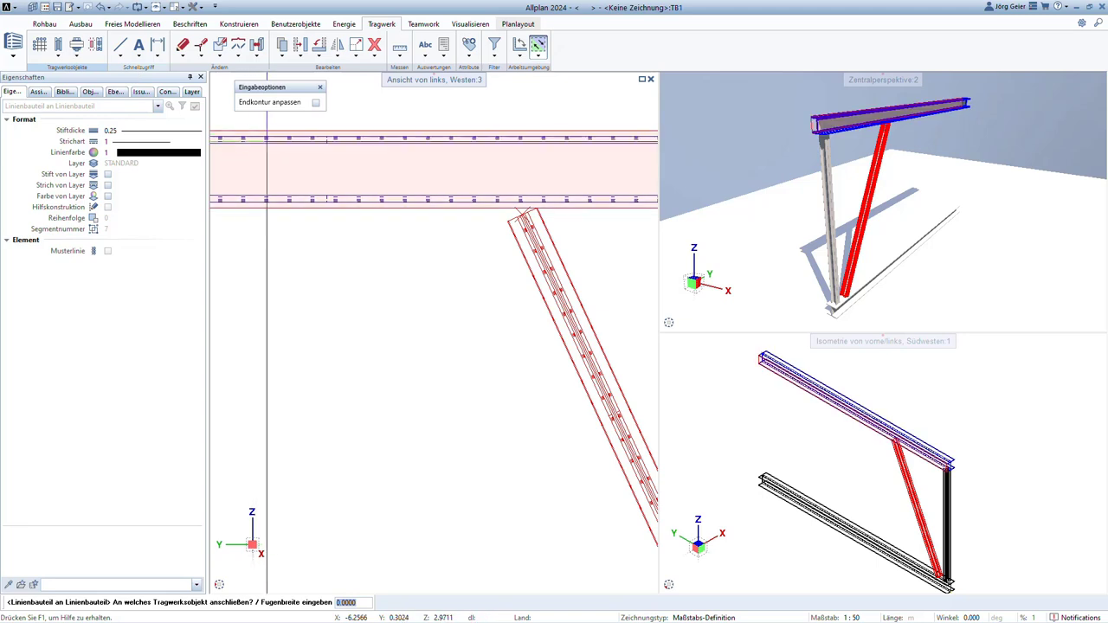
{"action": "left_click", "coordinate": [316, 103]}
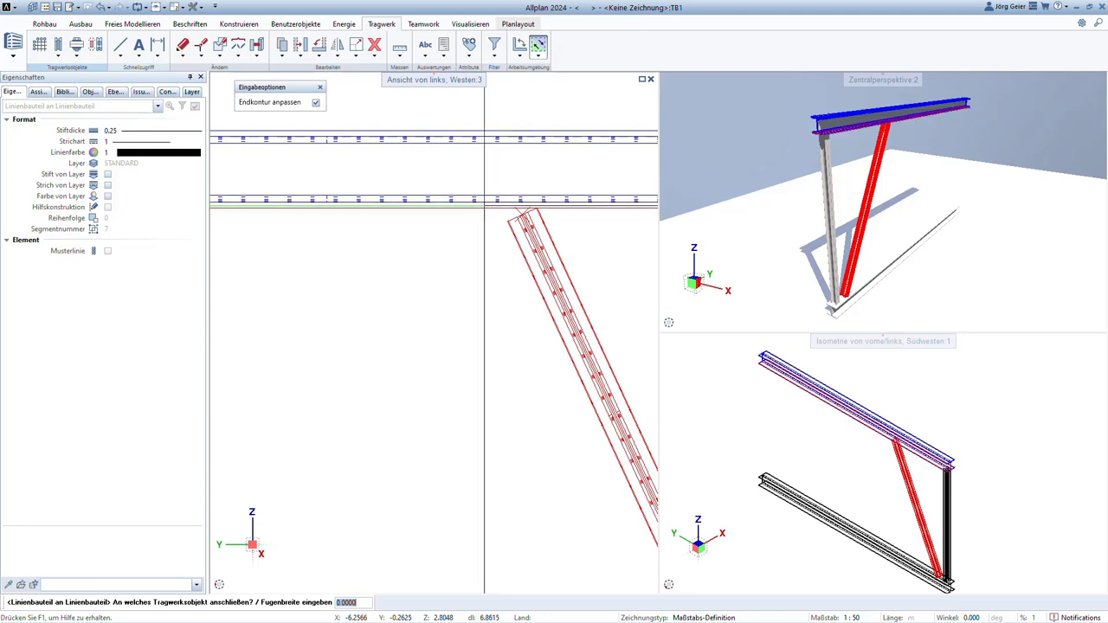
{"action": "key", "text": "Return"}
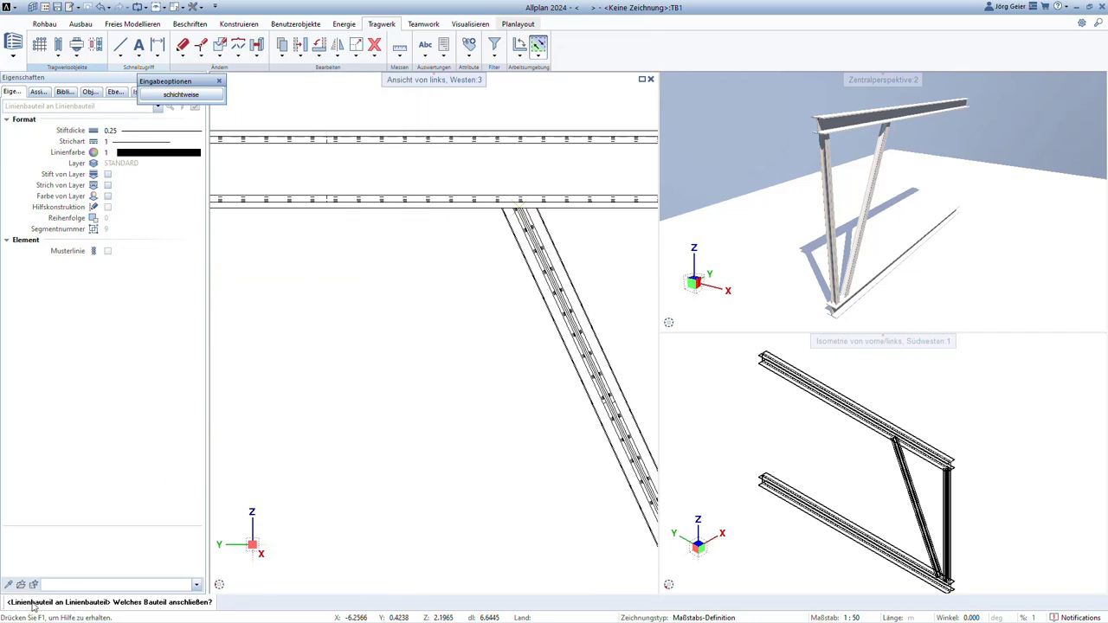
Step: Join the diagonal brace to the lower HEB 200 beam, fitting its bottom end
{"action": "scroll", "coordinate": [433, 364], "scroll_direction": "down", "scroll_amount": 2}
{"action": "scroll", "coordinate": [433, 364], "scroll_direction": "down", "scroll_amount": 2}
{"action": "middle_click_drag", "start_coordinate": [433, 363], "coordinate": [396, 263]}
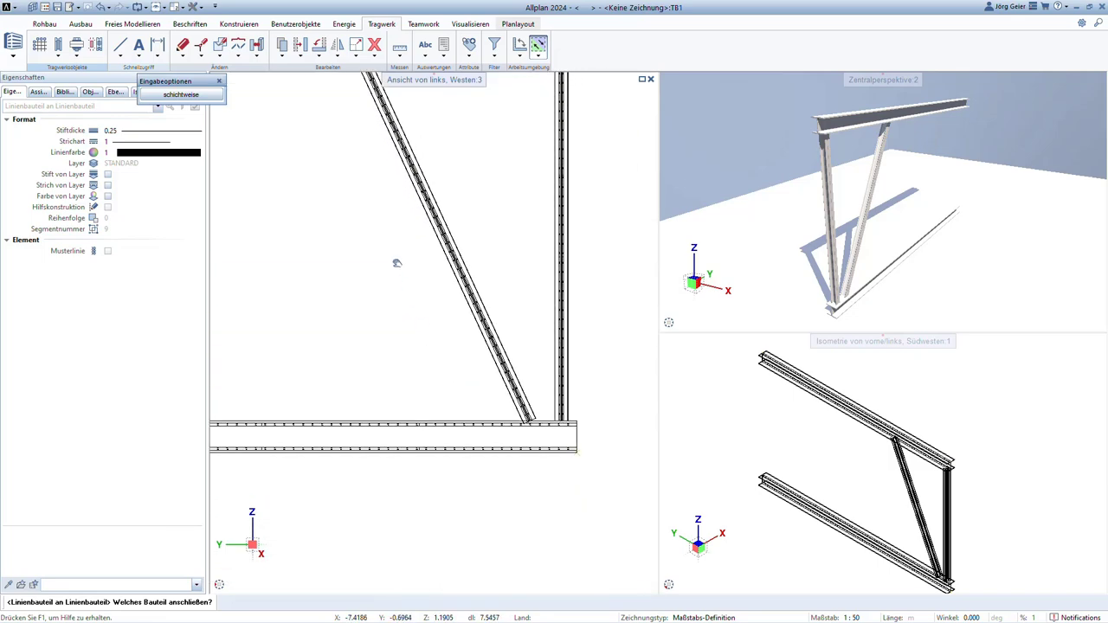
{"action": "scroll", "coordinate": [445, 371], "scroll_direction": "up", "scroll_amount": 2}
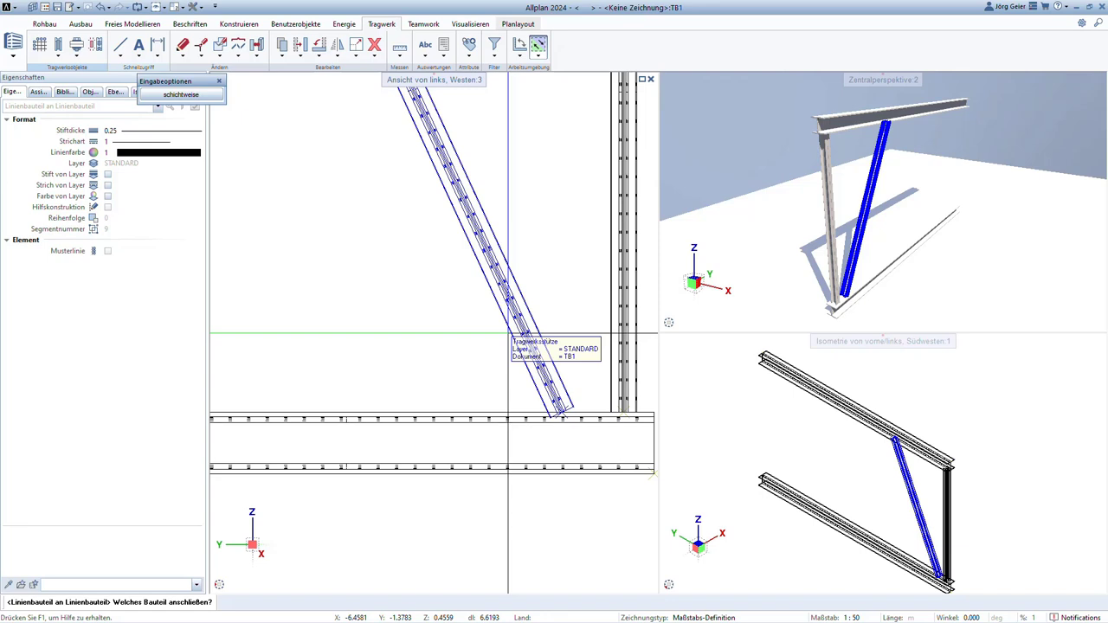
{"action": "left_click", "coordinate": [508, 333]}
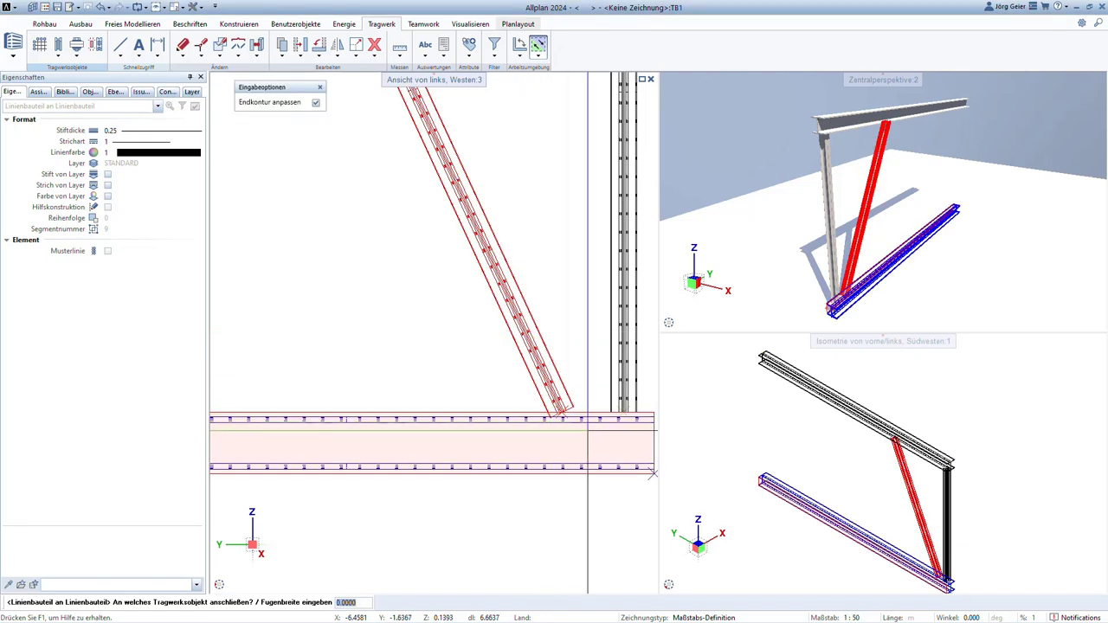
{"action": "scroll", "coordinate": [586, 450], "scroll_direction": "up", "scroll_amount": 1}
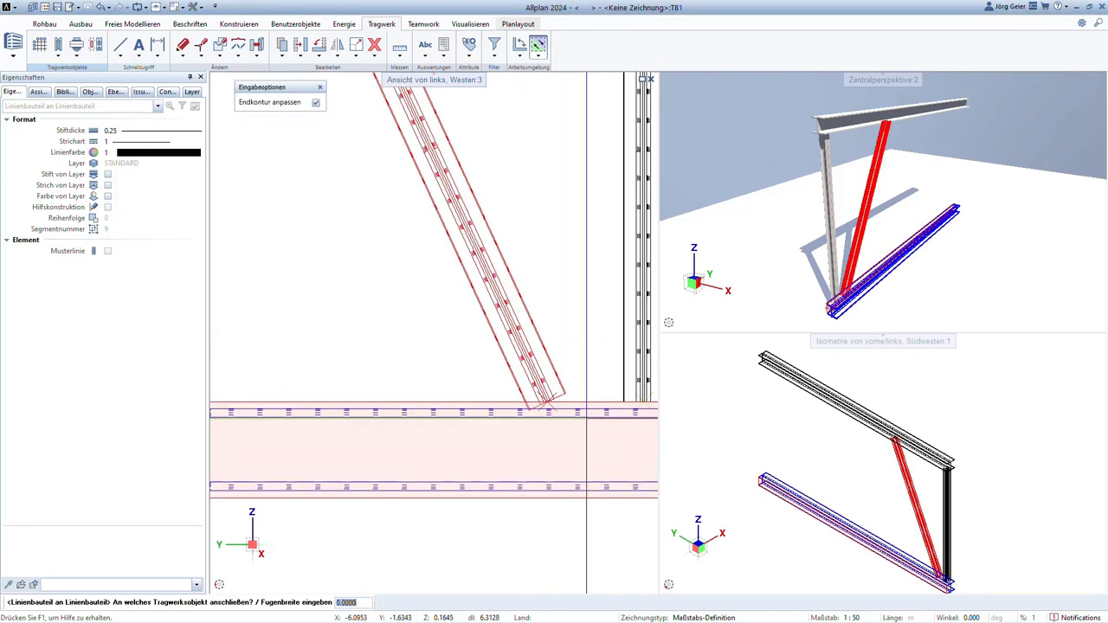
{"action": "left_click", "coordinate": [586, 404]}
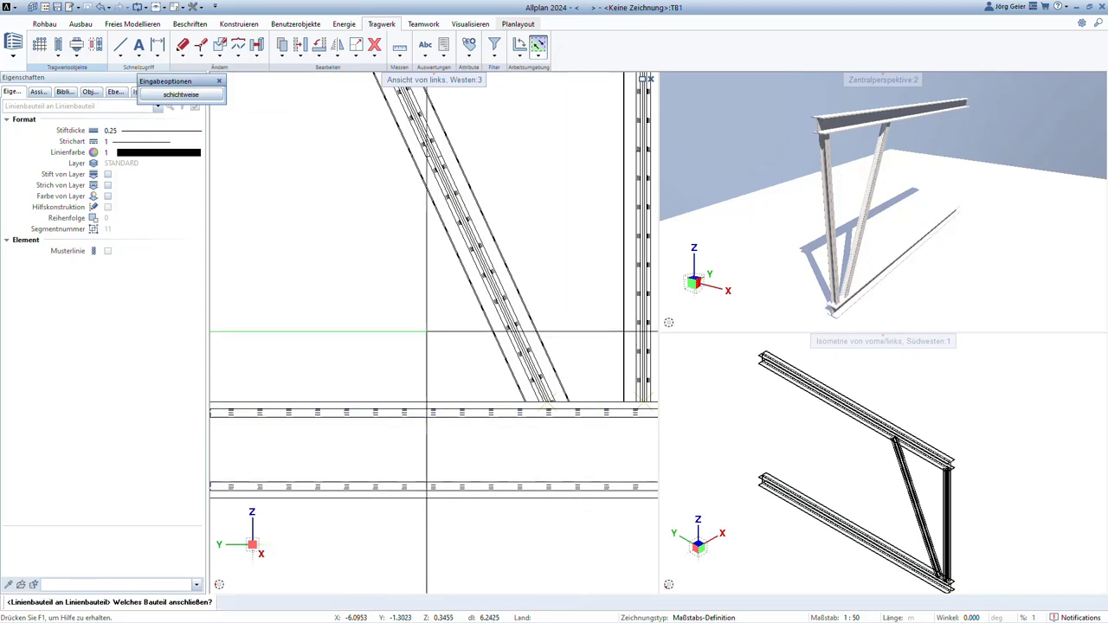
{"action": "key", "text": "Escape"}
{"action": "scroll", "coordinate": [427, 334], "scroll_direction": "down", "scroll_amount": 1}
{"action": "scroll", "coordinate": [395, 317], "scroll_direction": "down", "scroll_amount": 1}
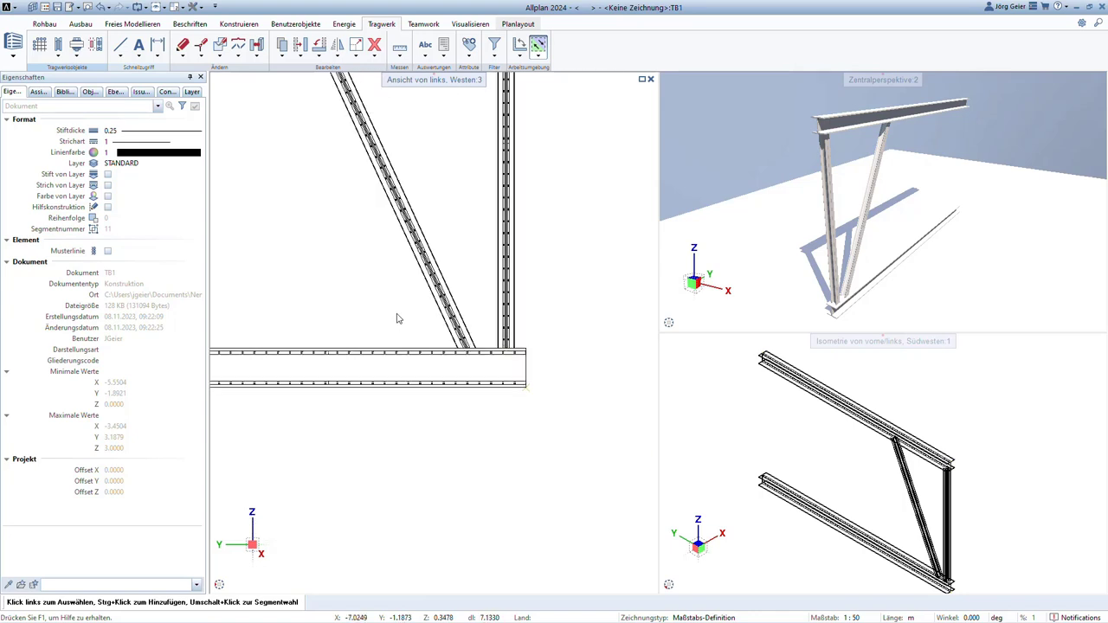
{"action": "scroll", "coordinate": [361, 271], "scroll_direction": "down", "scroll_amount": 1}
{"action": "middle_click_drag", "start_coordinate": [361, 271], "coordinate": [416, 317]}
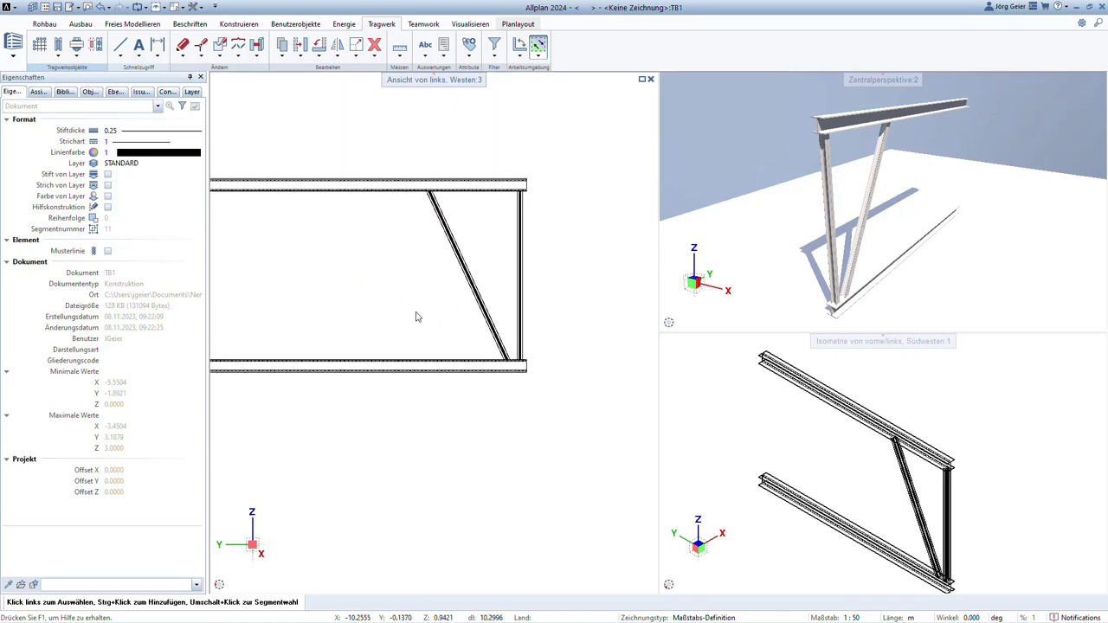
{"action": "scroll", "coordinate": [502, 289], "scroll_direction": "up", "scroll_amount": 1}
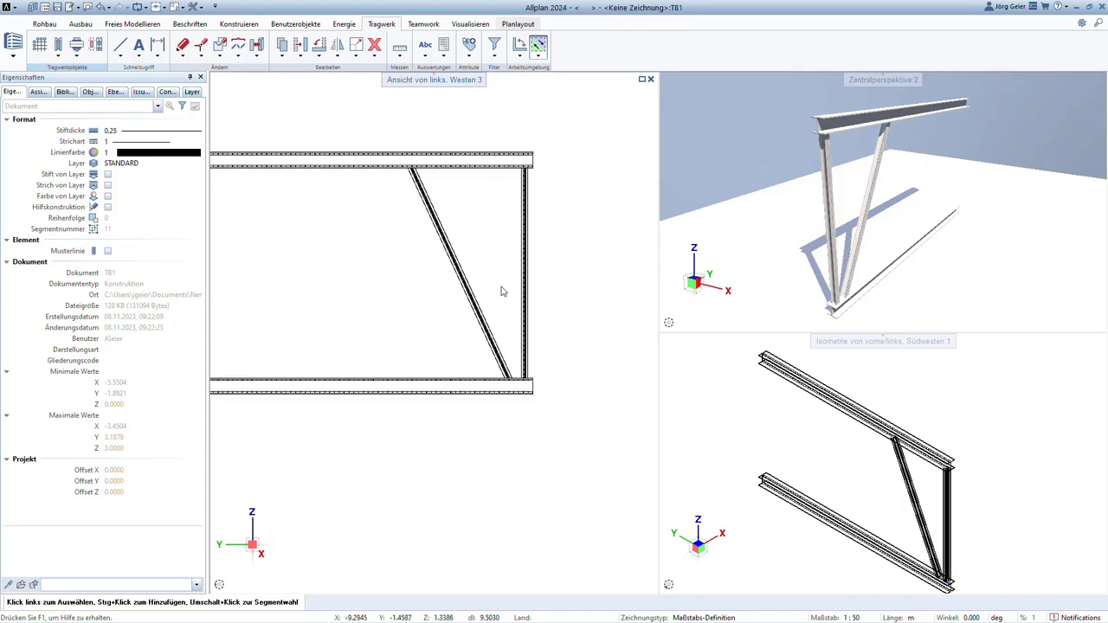
{"action": "scroll", "coordinate": [494, 291], "scroll_direction": "up", "scroll_amount": 1}
{"action": "scroll", "coordinate": [475, 298], "scroll_direction": "up", "scroll_amount": 2}
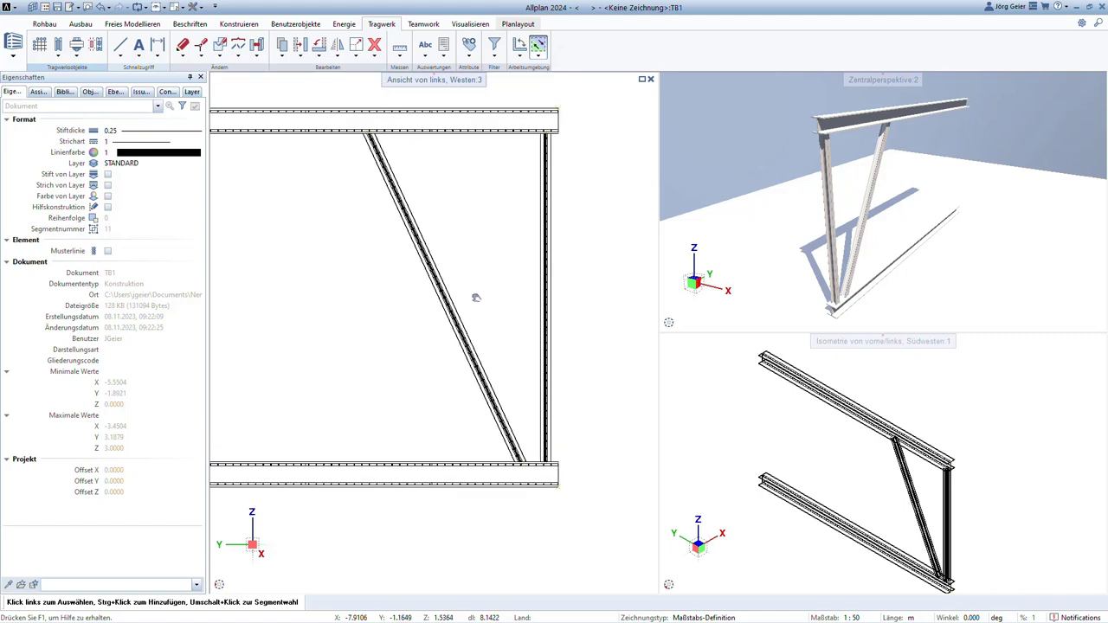